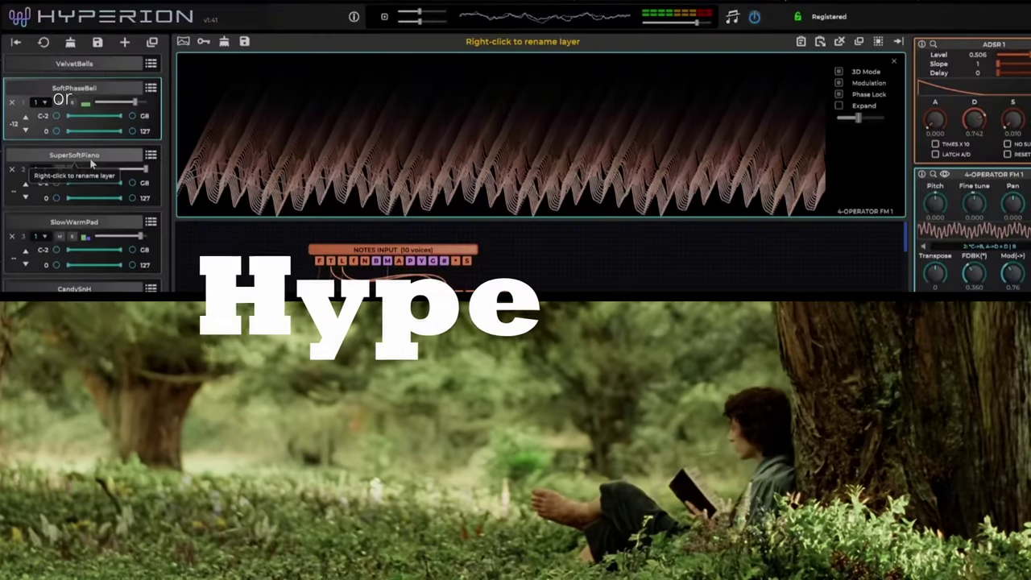
Show the SuperSoftPiano, SlowWarmPad and CandySnH layer patches in turn from the layer list.
click(91, 163)
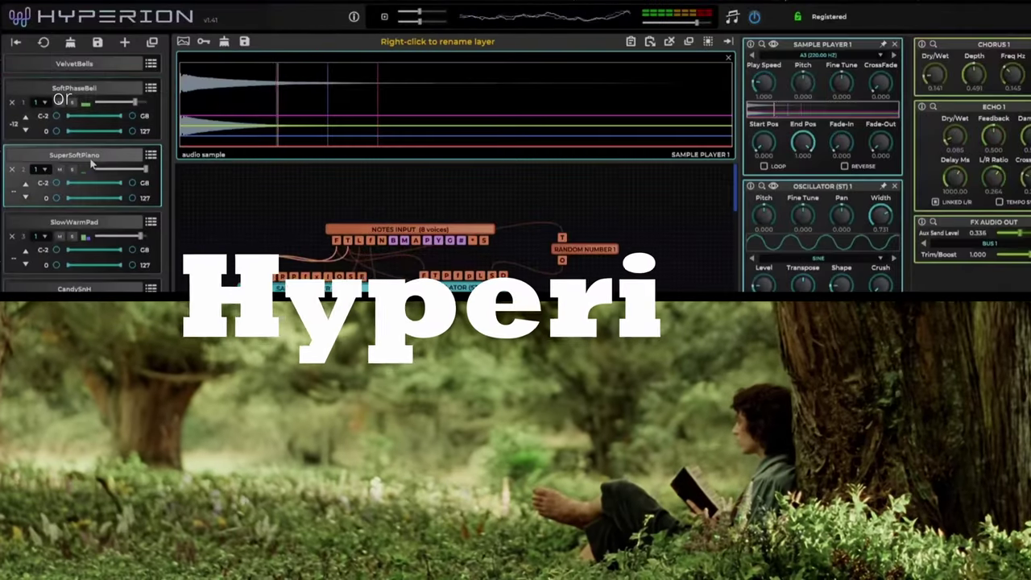
click(110, 228)
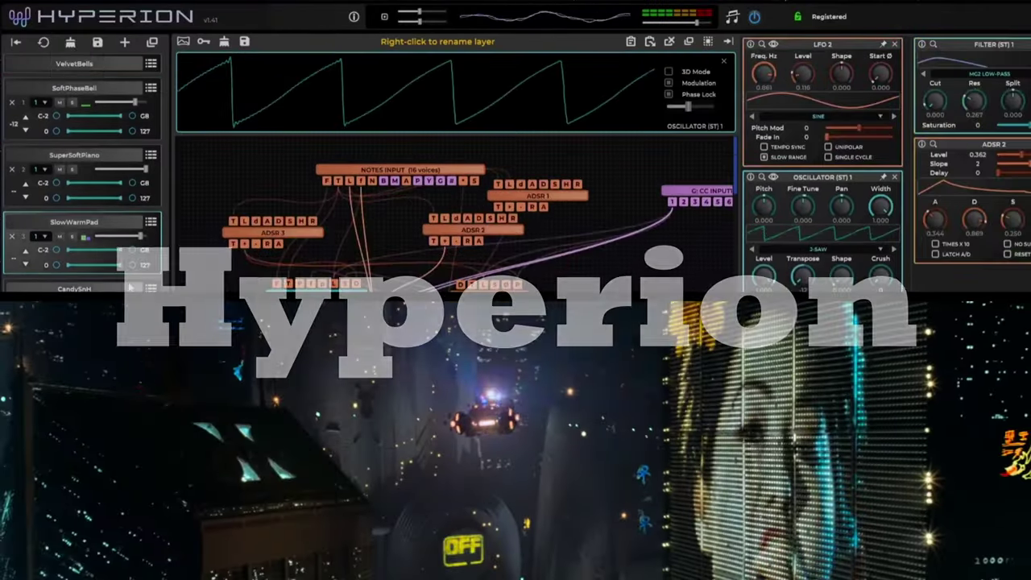
click(115, 288)
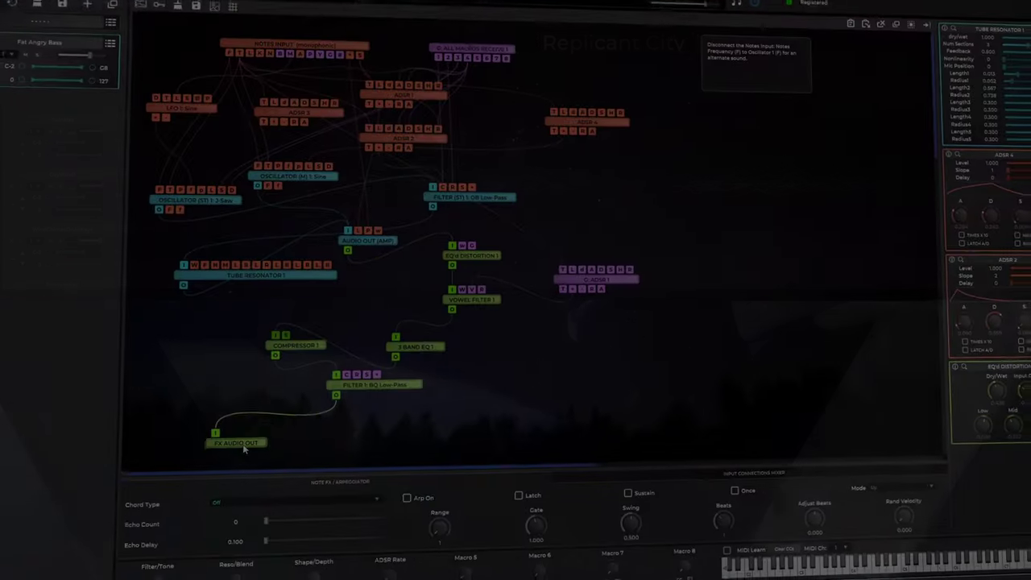
Set LFO 2's level to 0.068 and LFO 1's level to 0.576.
right_click(193, 322)
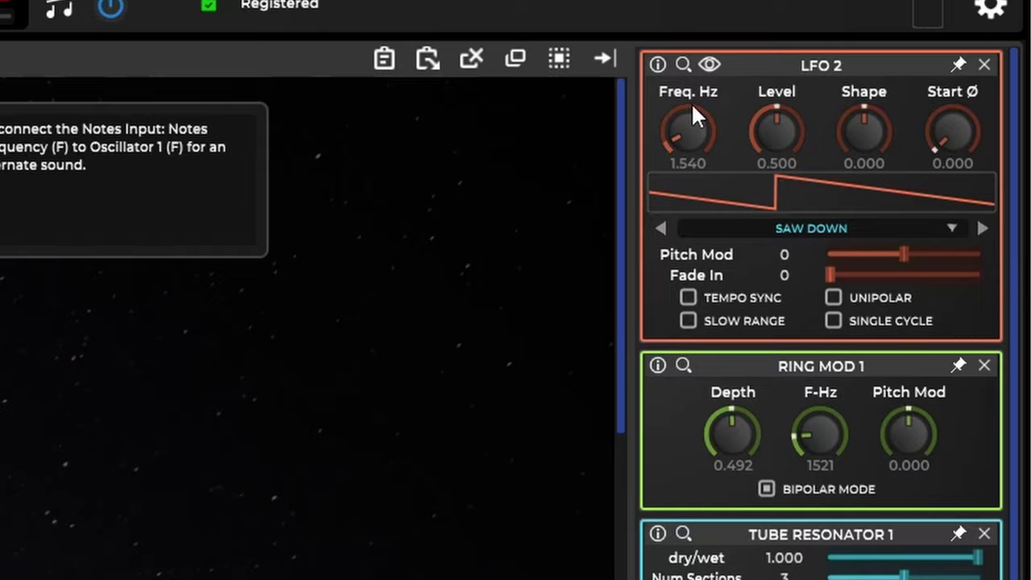
drag(778, 129, 771, 277)
drag(772, 200, 779, 186)
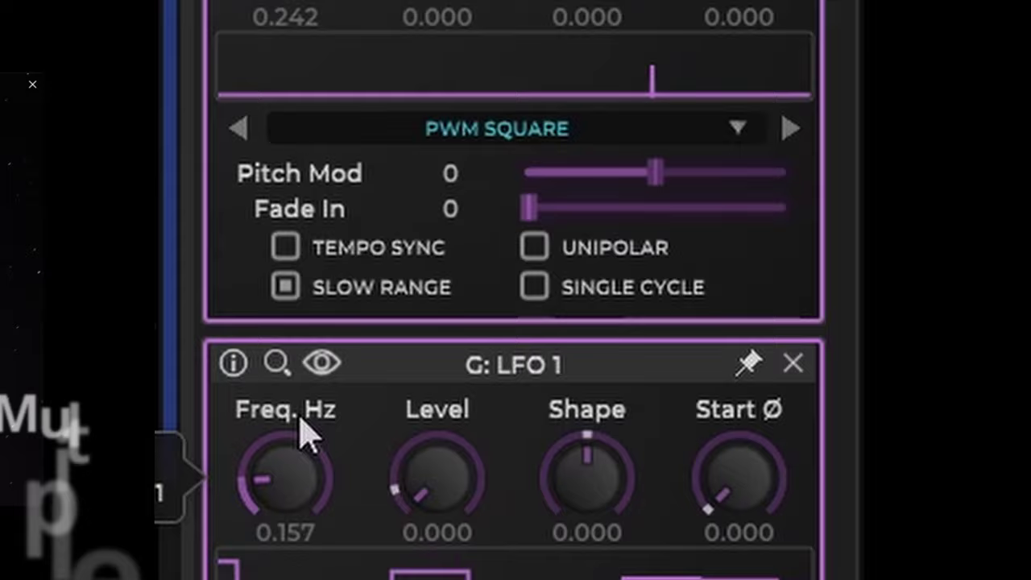
drag(437, 464, 490, 176)
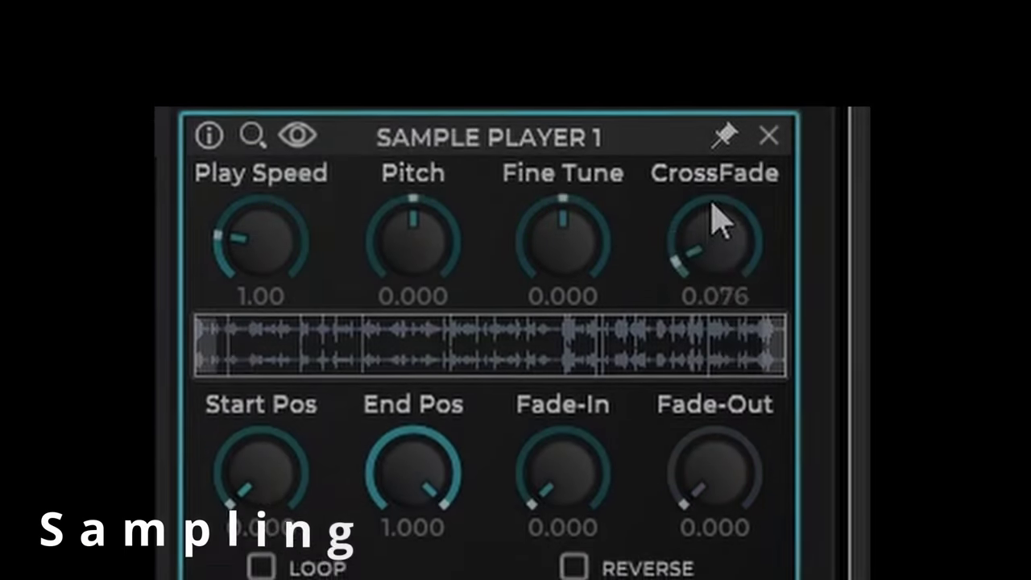
Raise the sample player's crossfade to 0.268, adjust its fade-in, and move DENSRVERB 1 beside the Audio Combiner.
drag(714, 218, 733, 57)
drag(581, 394, 581, 387)
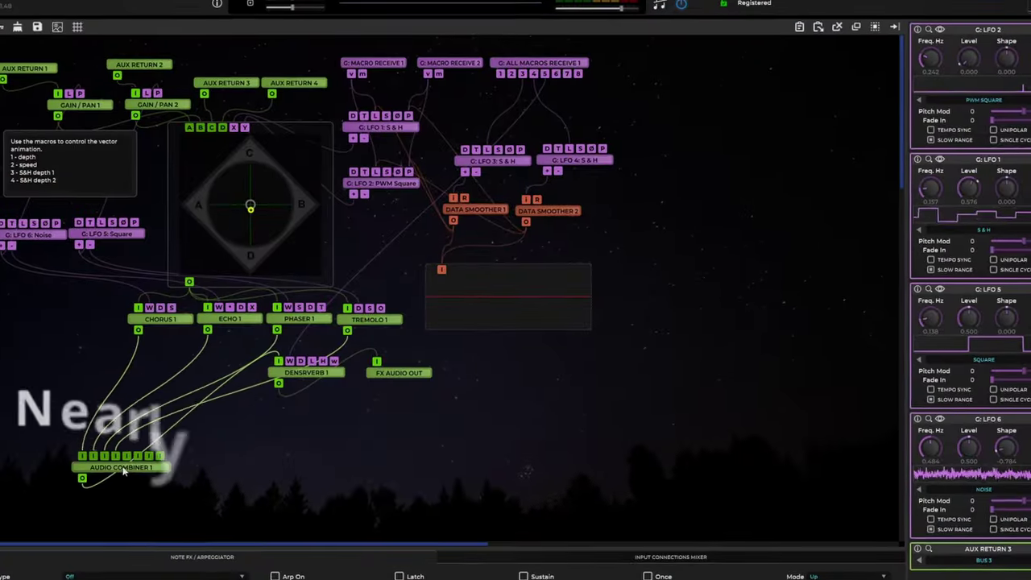
drag(307, 388, 212, 478)
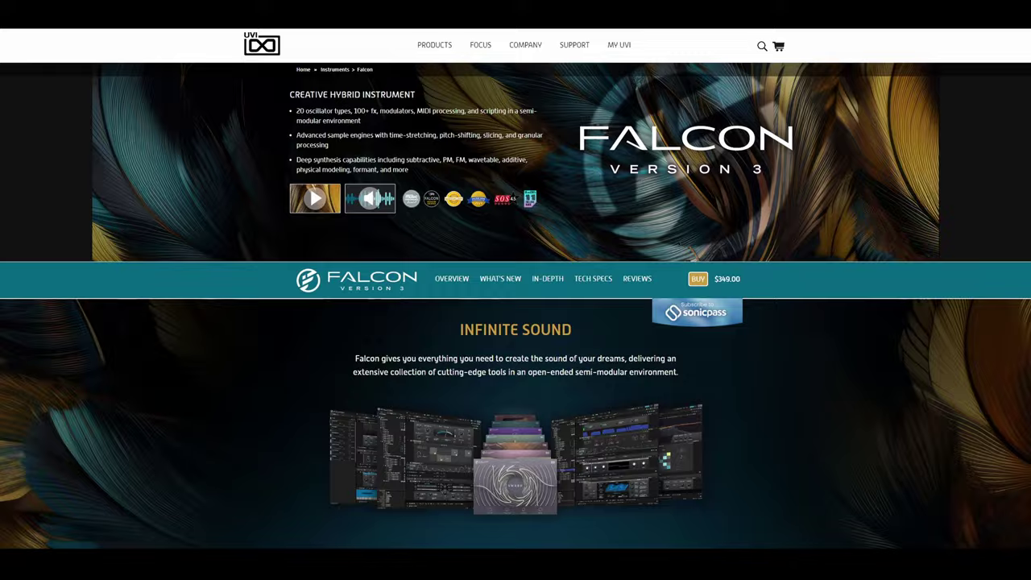
Scroll down the Falcon product page past the sound sources, effects and workflow sections.
scroll(516, 322, down, 5)
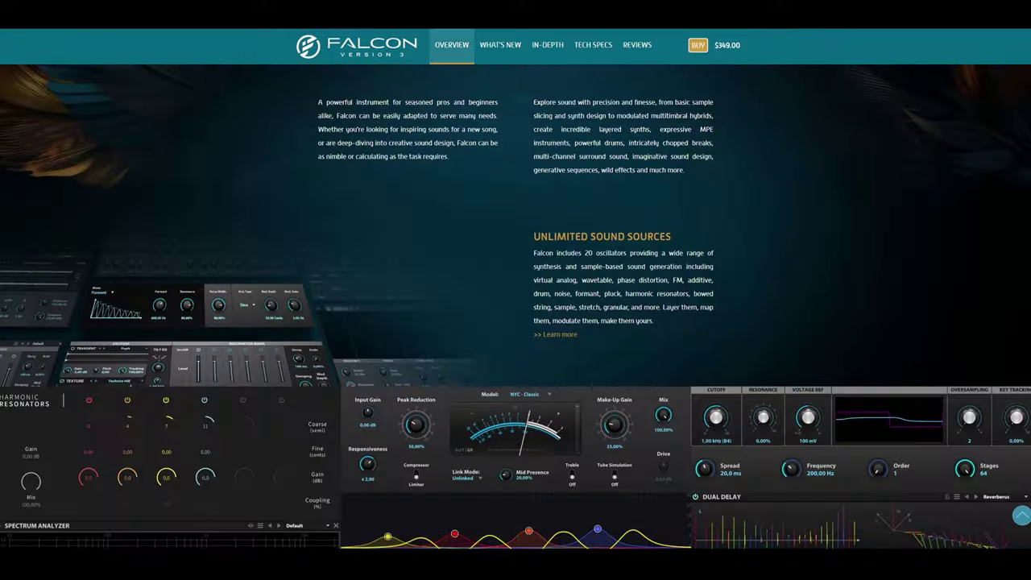
scroll(515, 322, down, 5)
scroll(516, 322, down, 5)
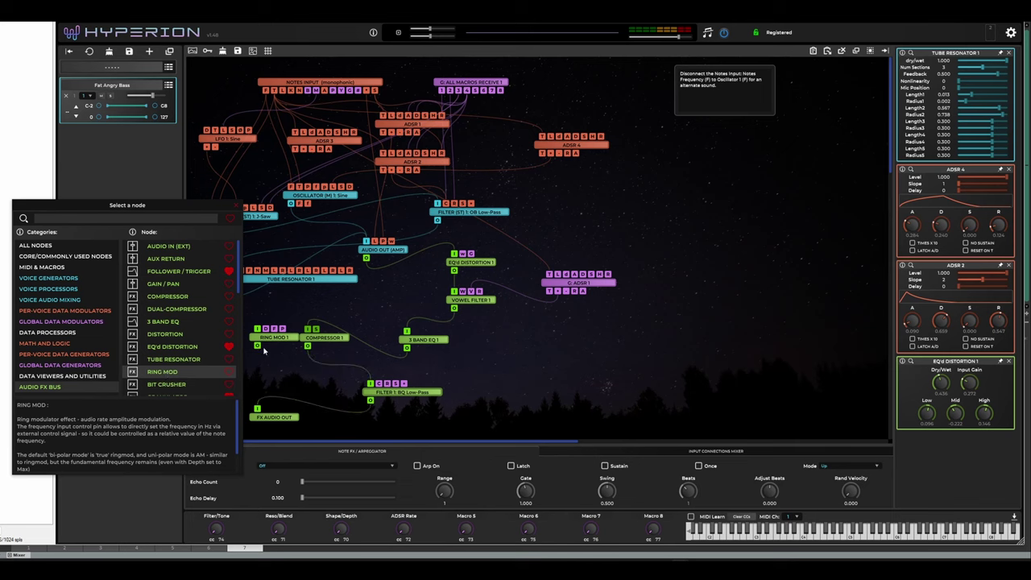
Close the node chooser and show the NOTES INPUT node's settings alongside another node's panel.
click(234, 206)
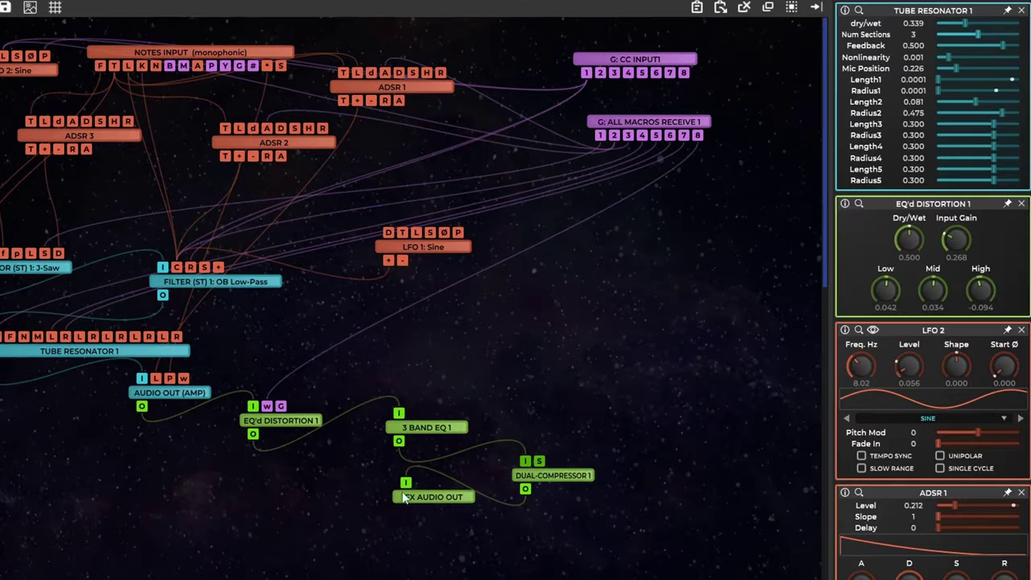
click(182, 51)
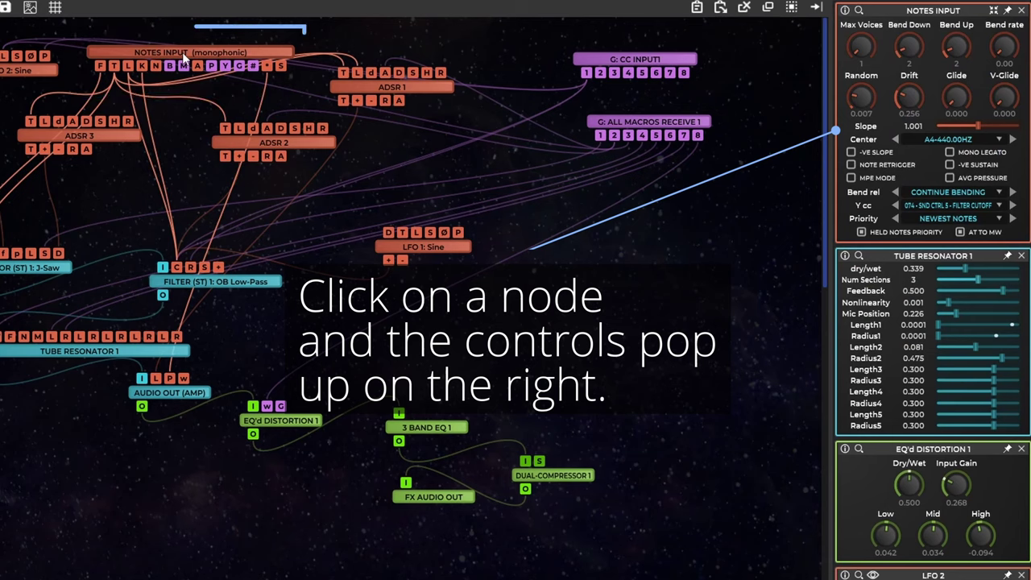
click(106, 138)
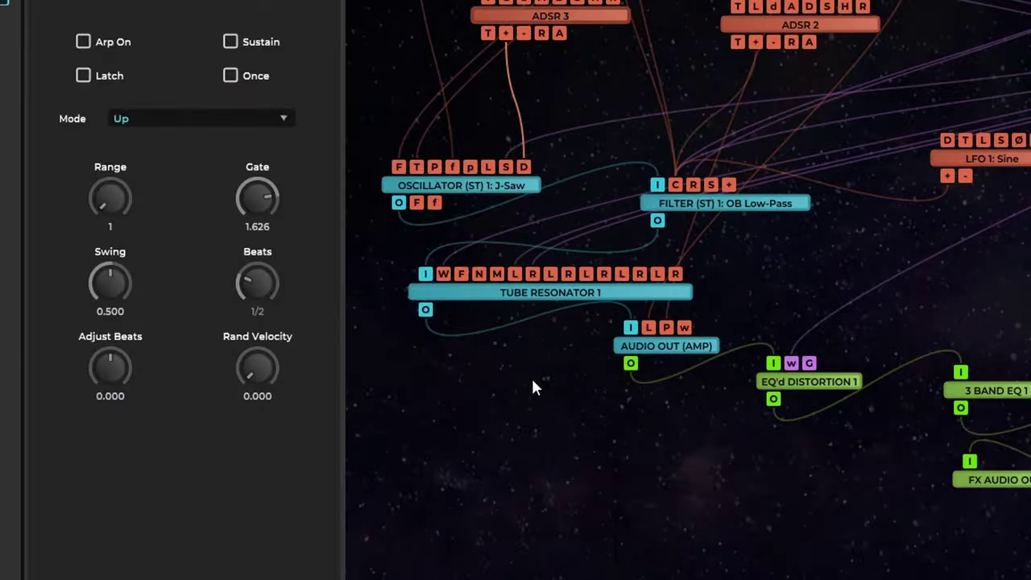
Add a WAVESEQUENCE node from the Voice Generators category to the patch.
right_click(531, 387)
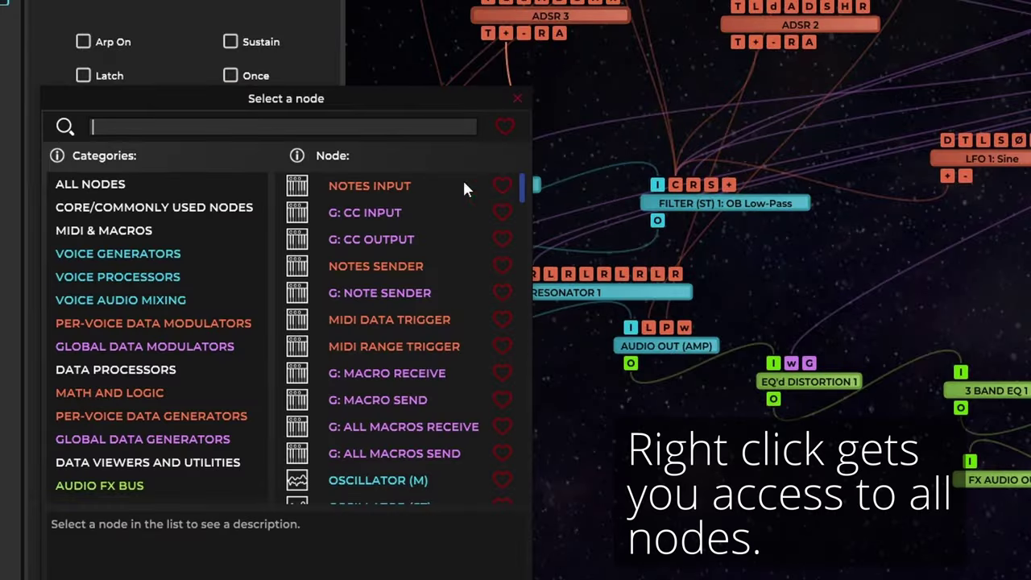
click(140, 253)
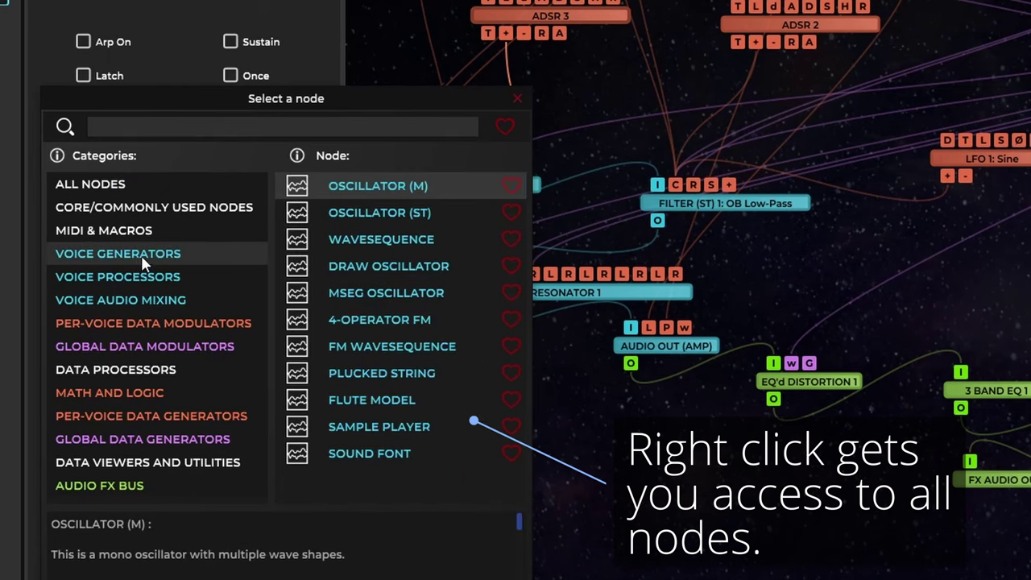
double_click(414, 239)
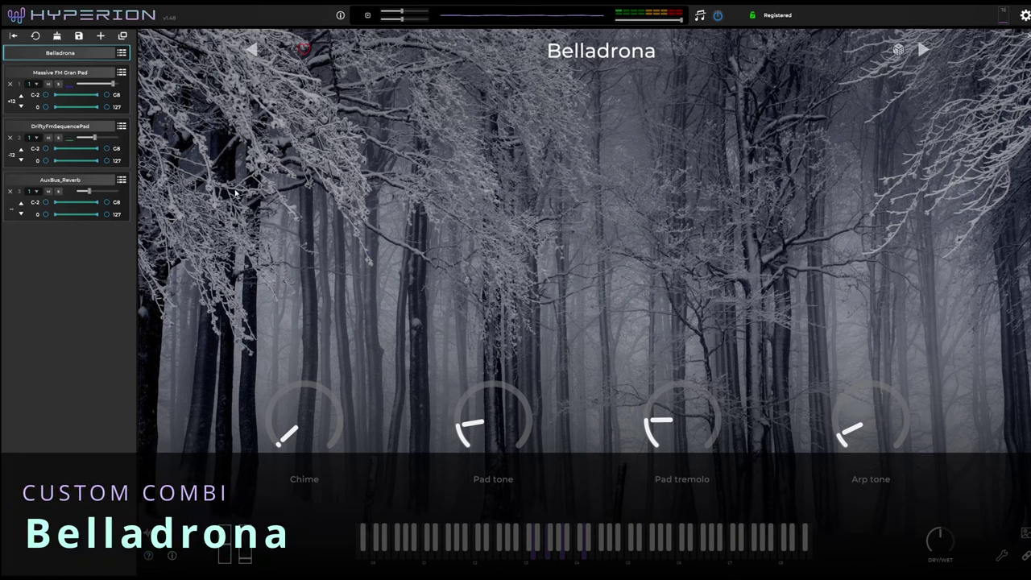
Open the Massive FM Gran Pad layer's node graph.
click(106, 75)
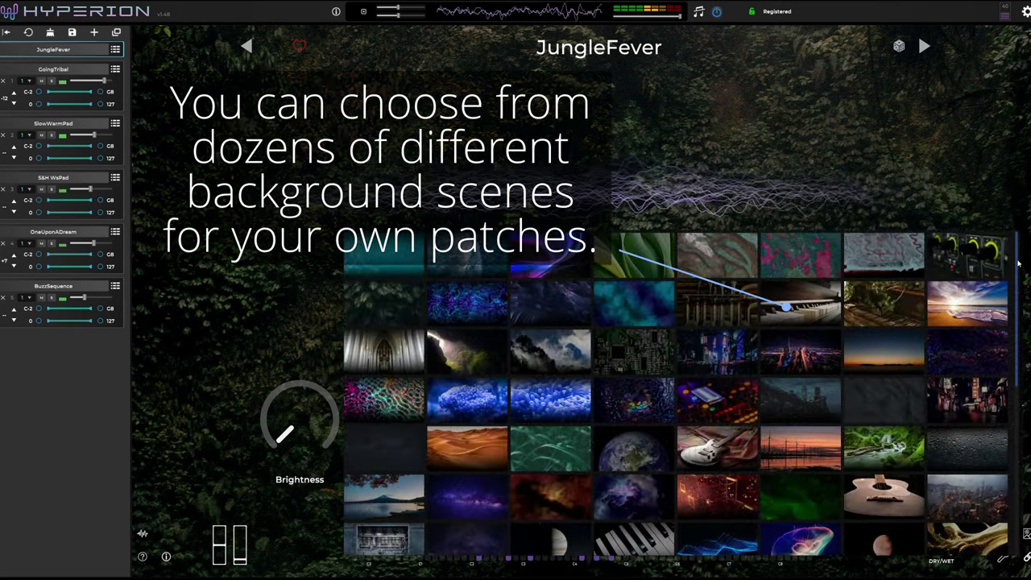
Scroll the background scene grid down to browse more scenes.
drag(1018, 266, 1017, 489)
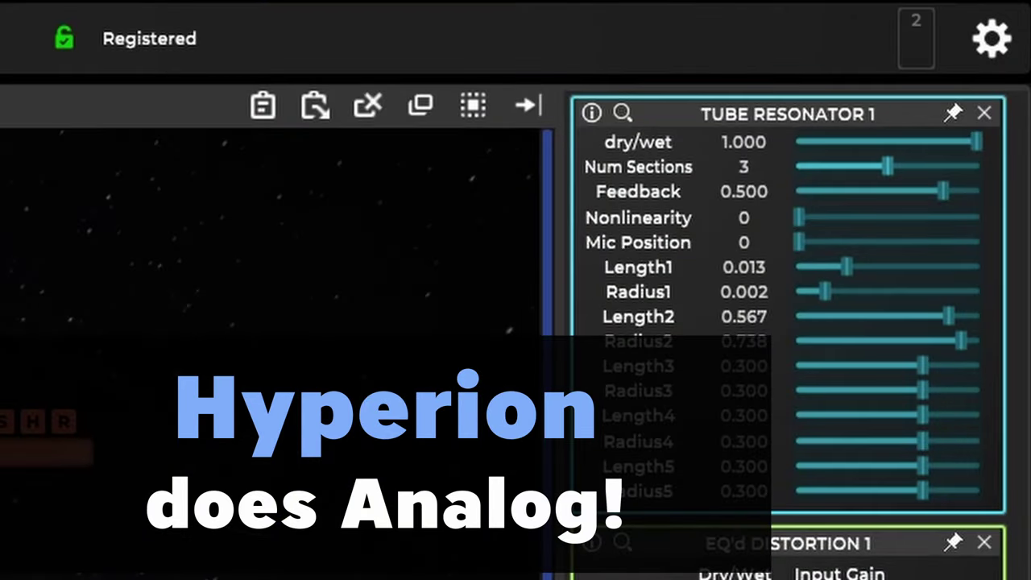
Open the INFO panel from the info icon.
click(596, 112)
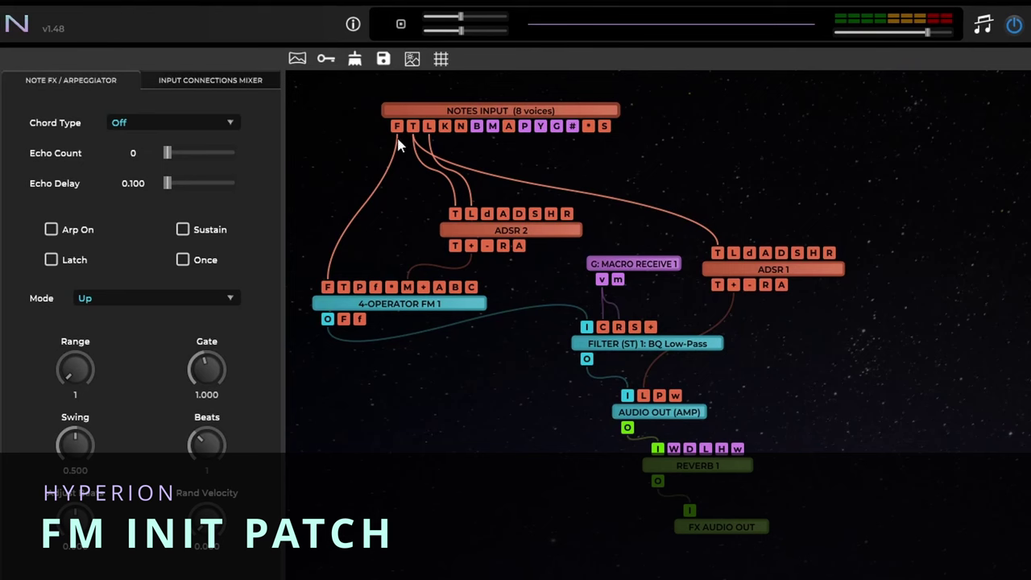
mouse_move(398, 132)
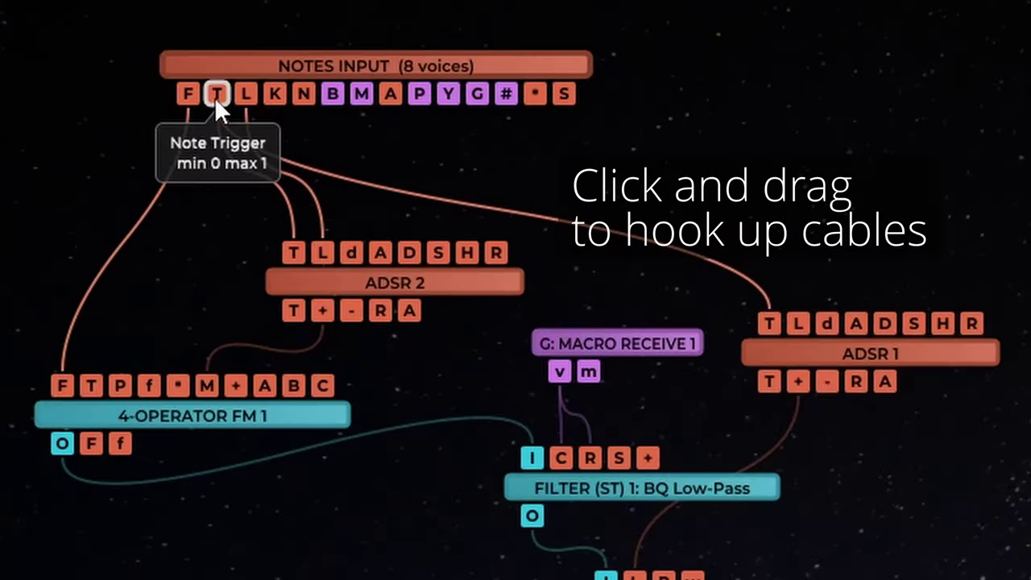
drag(215, 97, 552, 200)
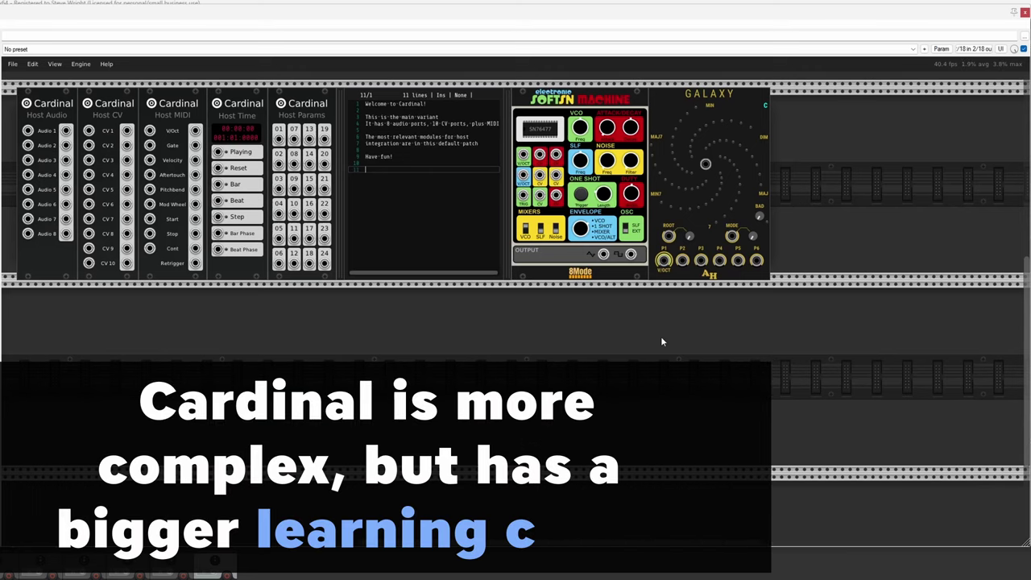
Pull a new cable from the Galaxy module's P6 output jack.
drag(757, 263, 647, 310)
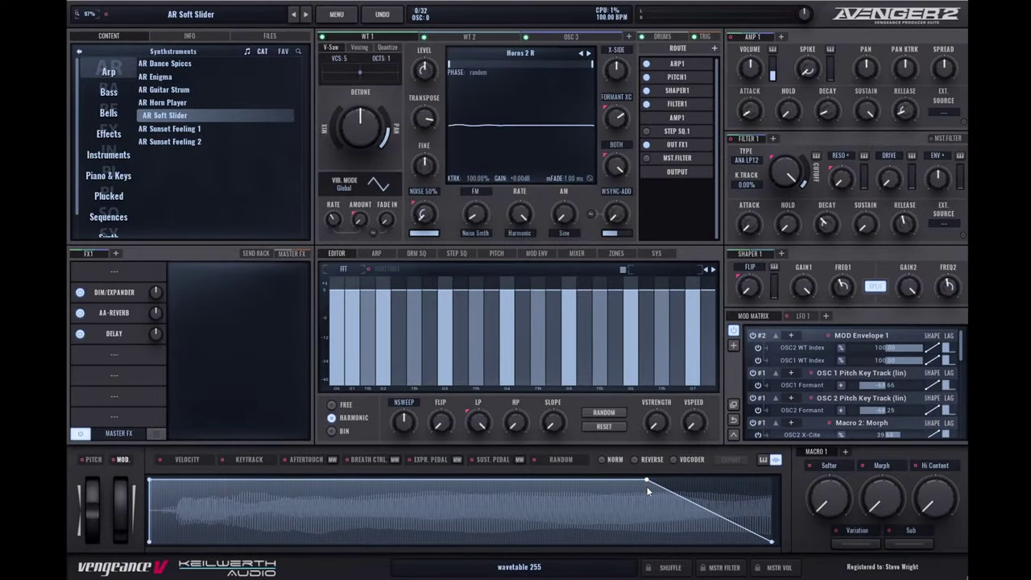
Open the ARP page and place a C note in the arpeggiator pattern.
click(375, 253)
click(496, 319)
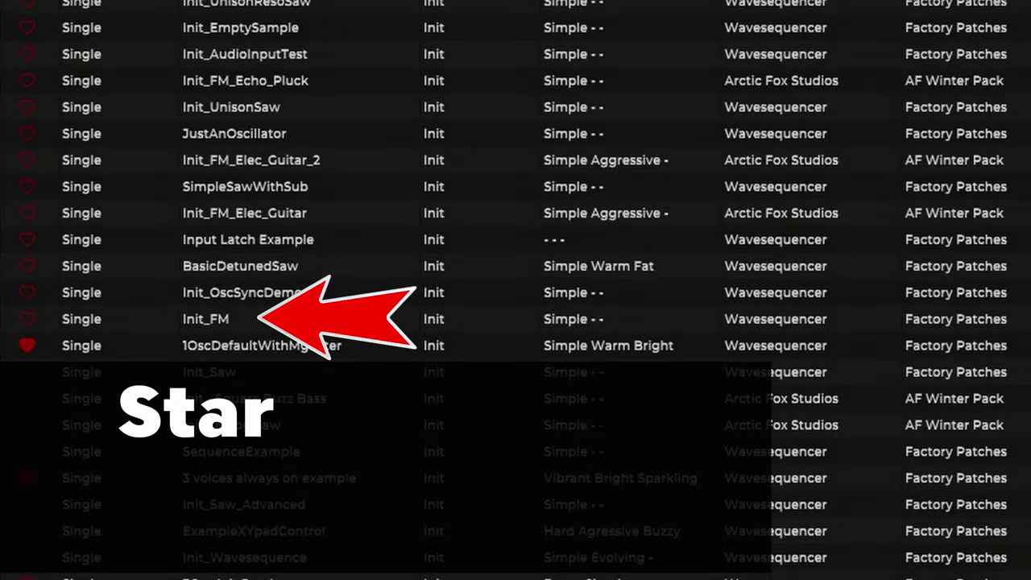
Load the Init_FM patch, rearrange its nodes, and disconnect AUDIO OUT (AMP) from REVERB 1.
double_click(200, 318)
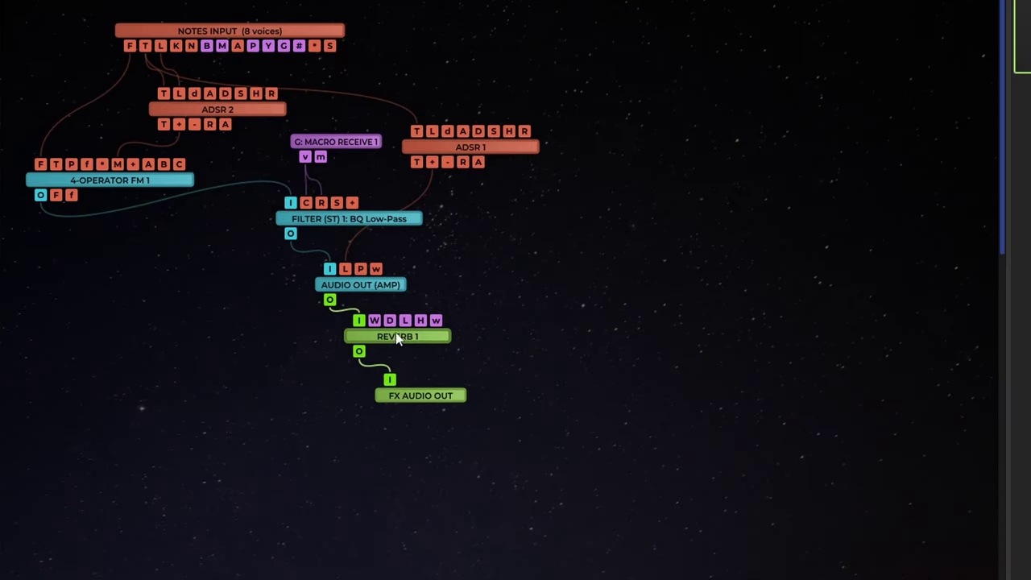
drag(586, 319, 683, 416)
drag(569, 281, 642, 334)
drag(511, 417, 555, 465)
right_click(499, 447)
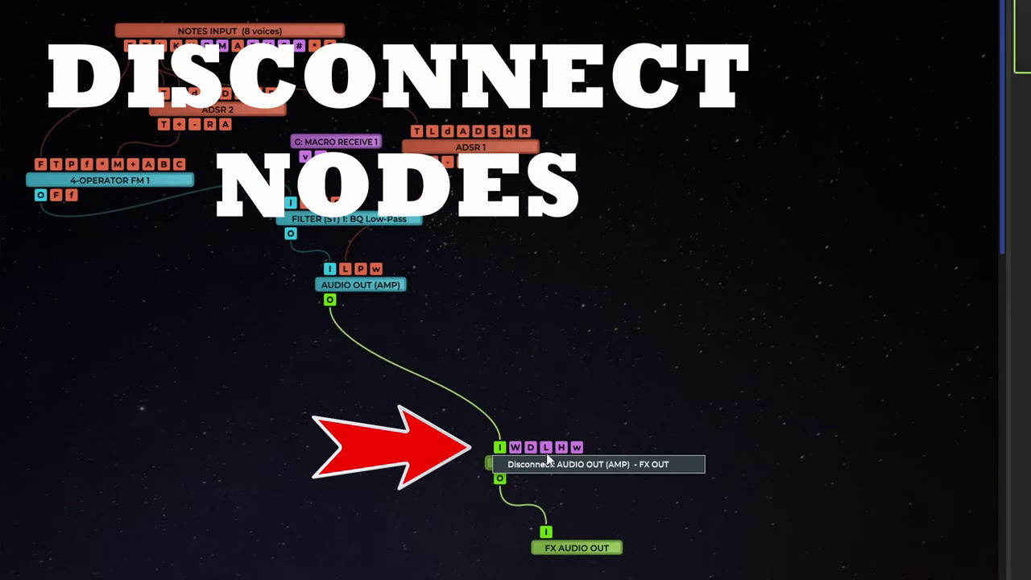
click(555, 465)
Add a Ring Mod node and an Echo node from the audio FX nodes.
double_click(342, 326)
click(79, 454)
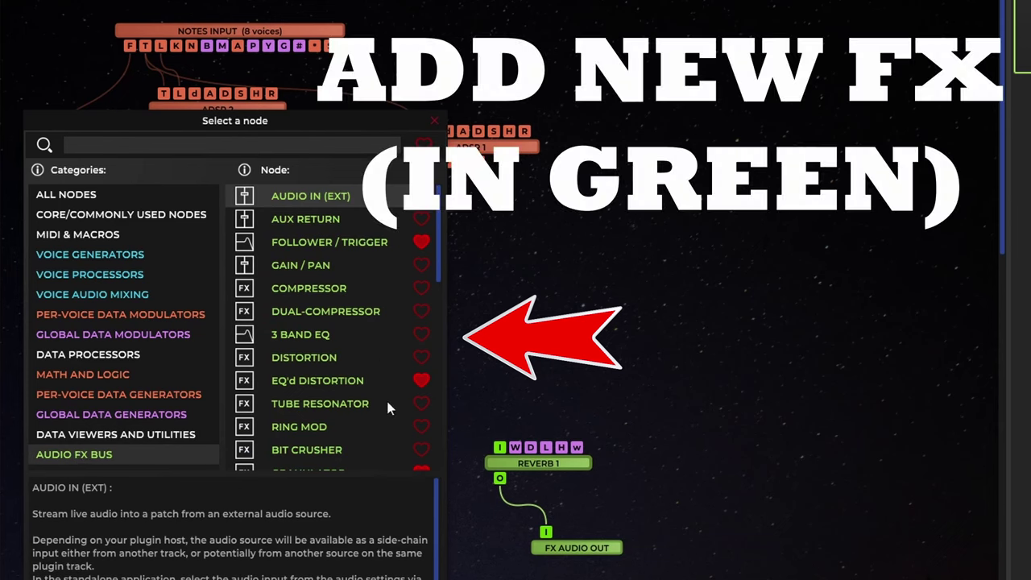
click(325, 424)
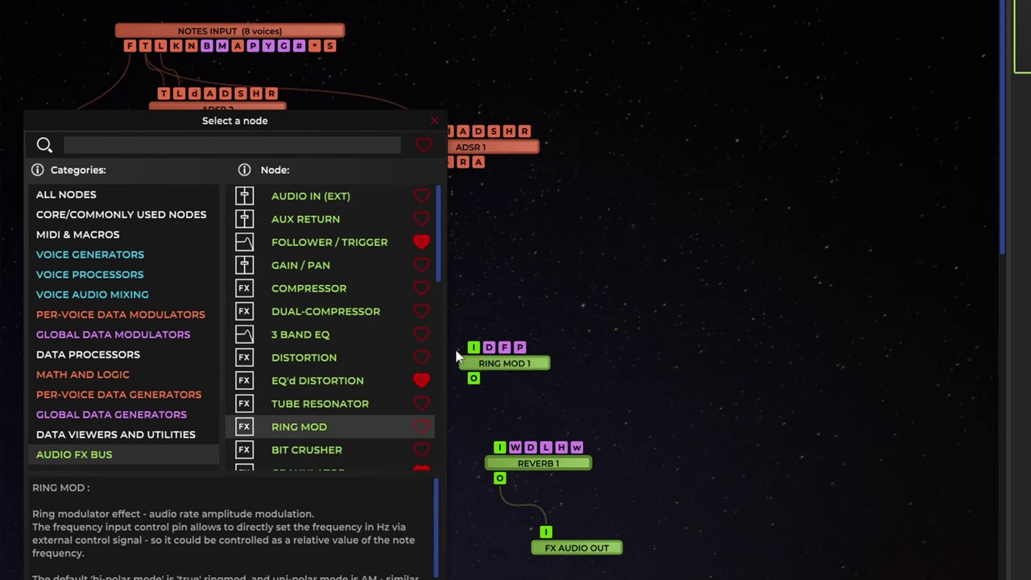
scroll(322, 362, down, 6)
click(296, 290)
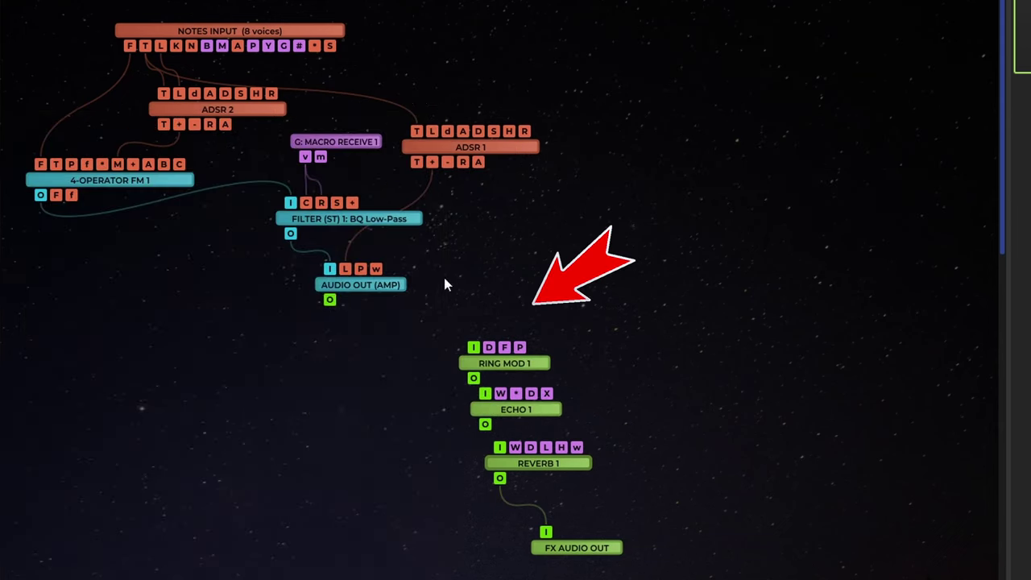
Place ECHO 1 below RING MOD 1 and wire RING MOD 1's output into ECHO 1.
drag(504, 363, 346, 393)
drag(330, 300, 324, 336)
drag(497, 387, 493, 352)
drag(315, 408, 486, 347)
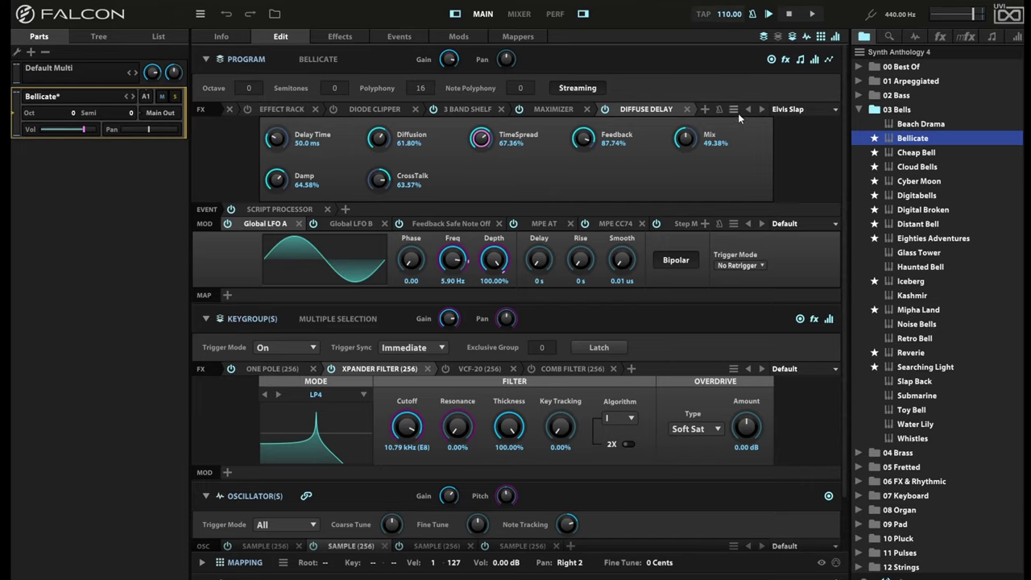
Bring up the list of effects available to add.
click(705, 108)
mouse_move(745, 167)
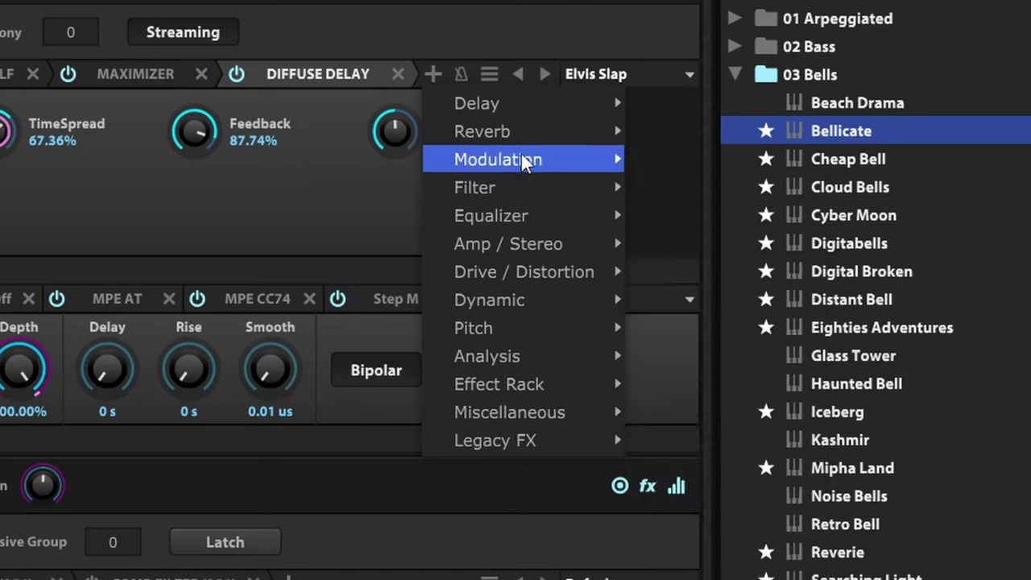
mouse_move(516, 132)
mouse_move(715, 187)
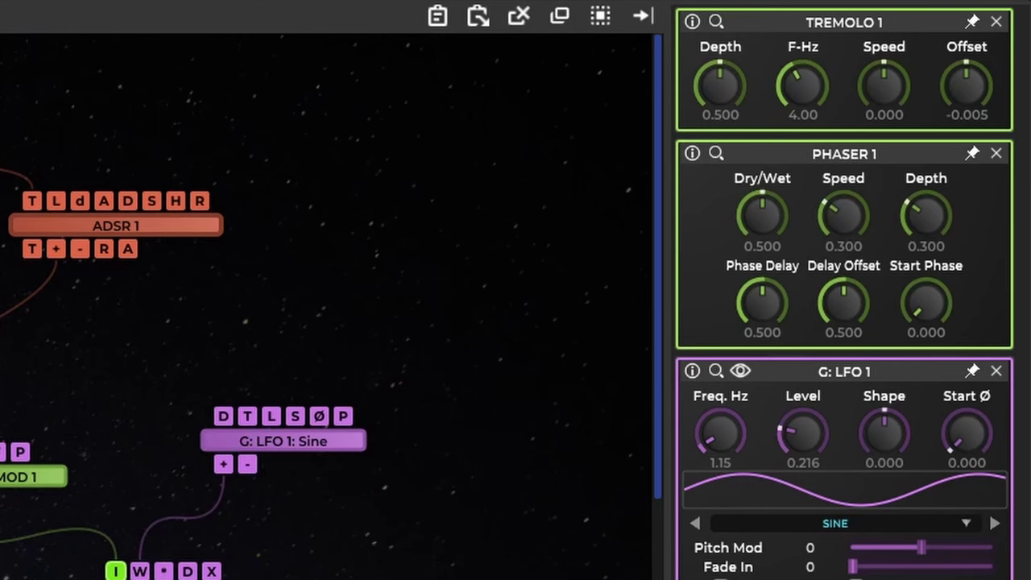
Raise Tremolo 1 depth to about 0.668, lower its rate to about 1.78 Hz, and cut Phaser 1 dry/wet to about 0.244.
drag(729, 76, 768, 28)
drag(808, 74, 798, 128)
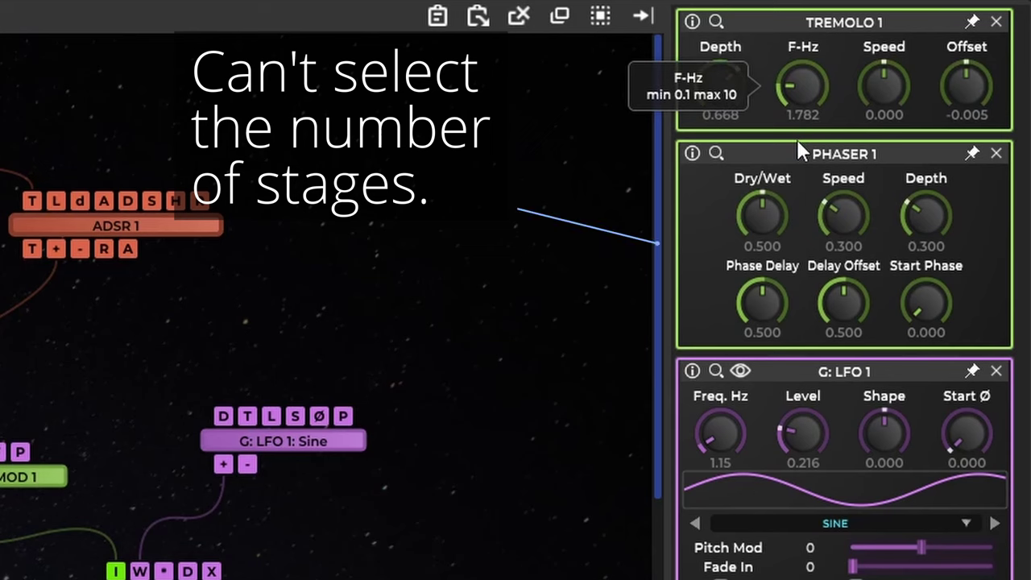
drag(779, 216, 778, 300)
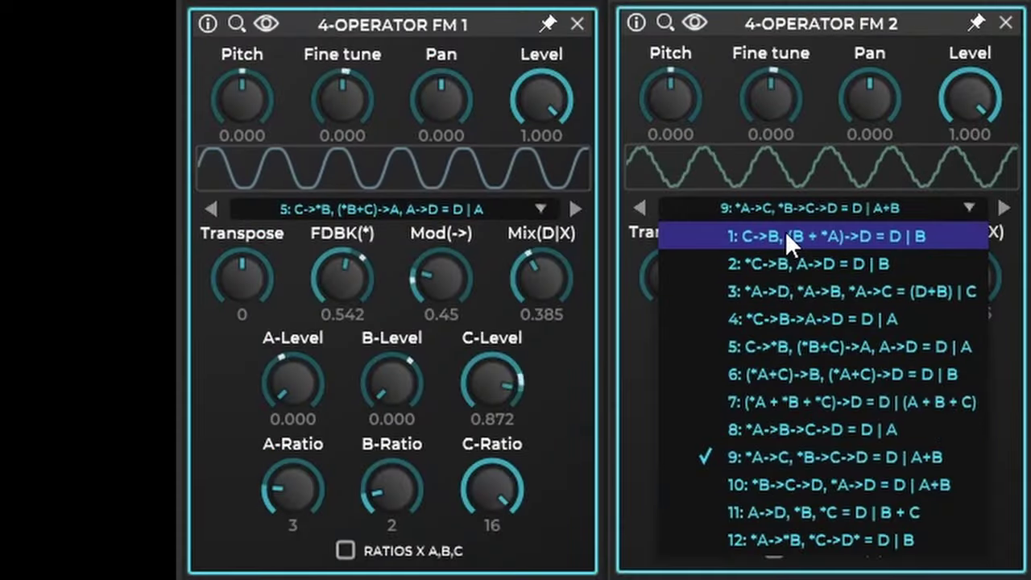
Set FM 2 to algorithm 1 and FM 1 to algorithm 6.
click(784, 232)
click(331, 207)
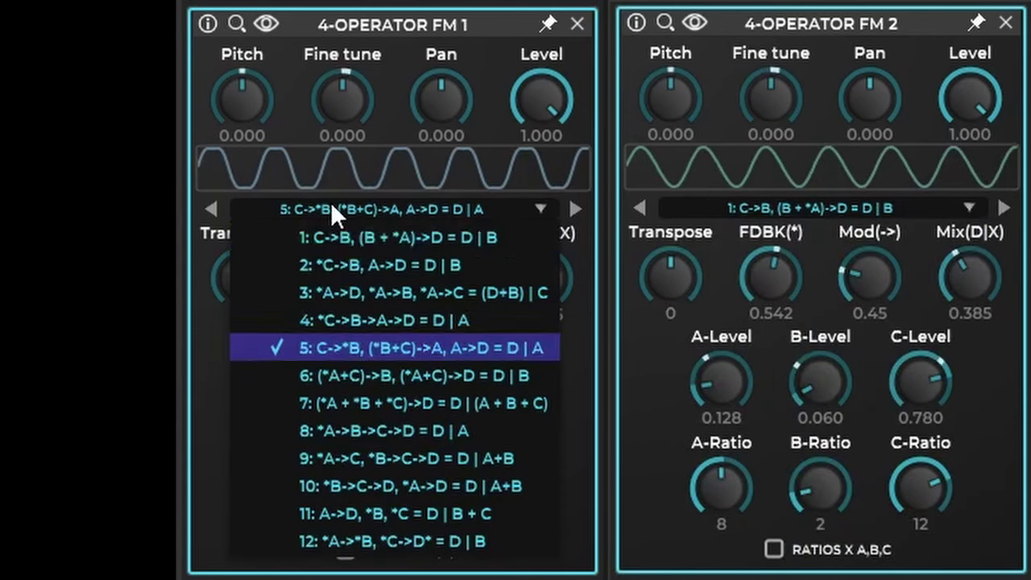
click(346, 289)
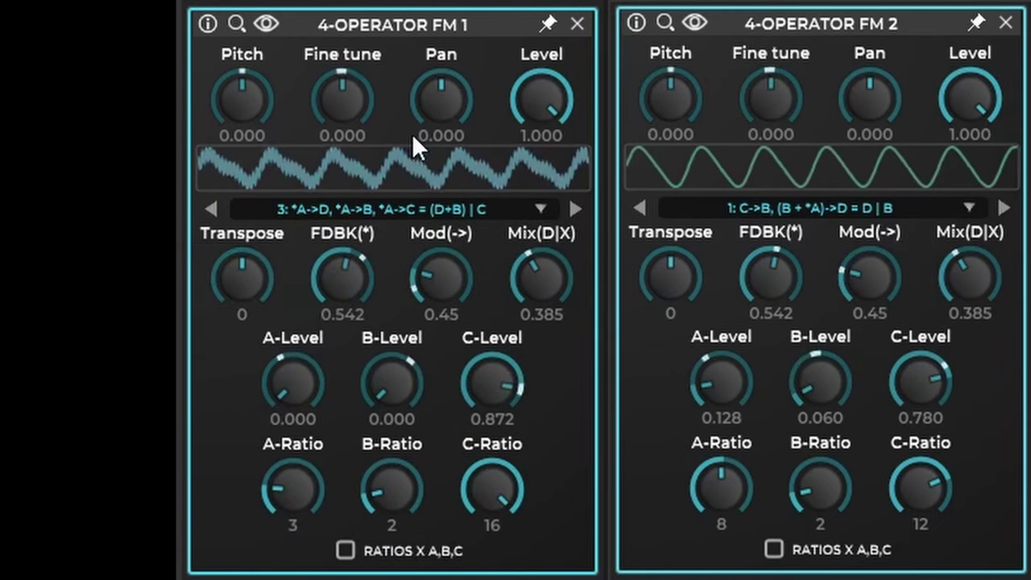
click(390, 205)
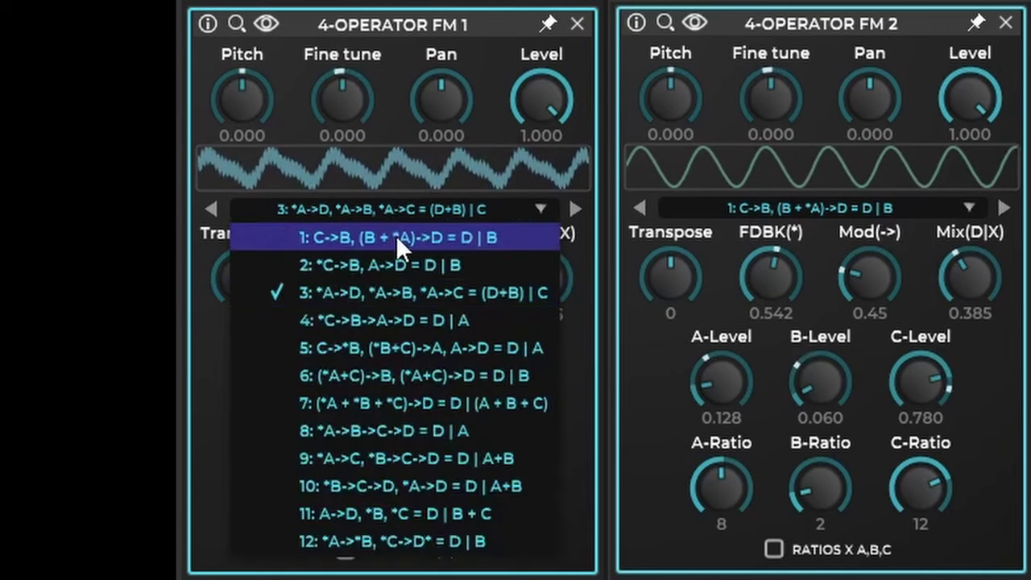
click(388, 369)
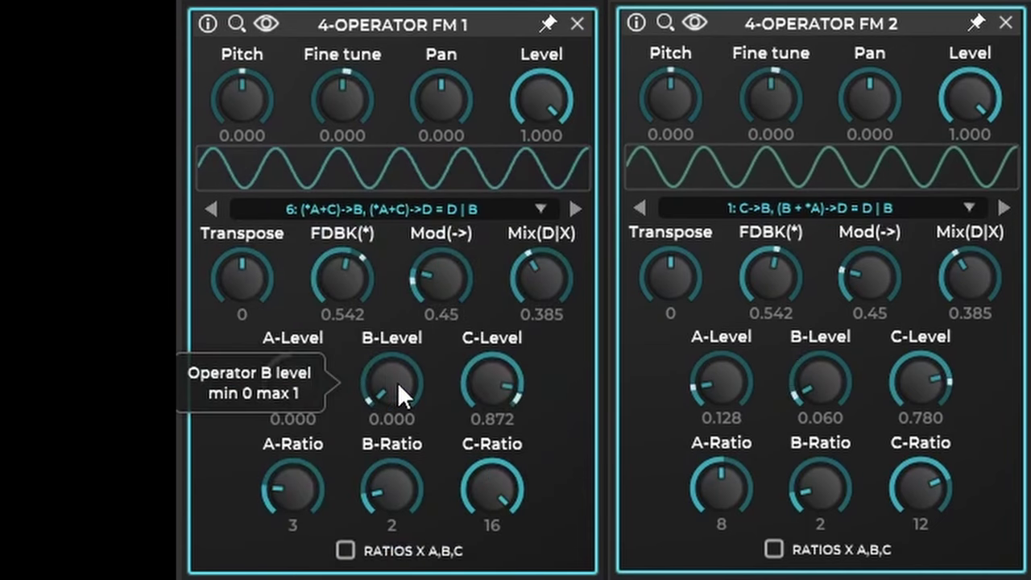
Raise the operator B level on FM 1 and FM 2, and increase FM 2's B ratio.
drag(388, 375, 395, 299)
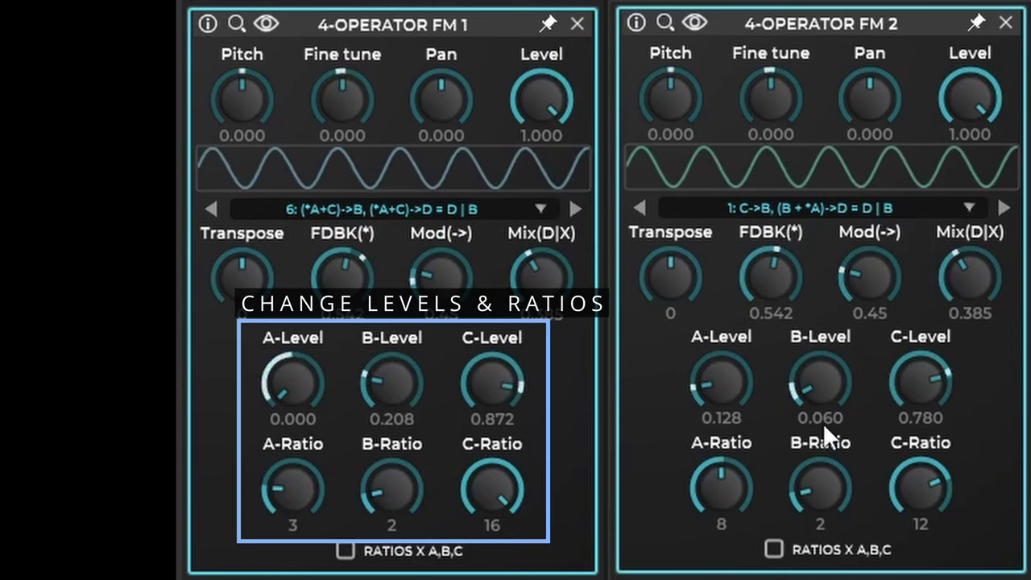
drag(822, 357, 875, 200)
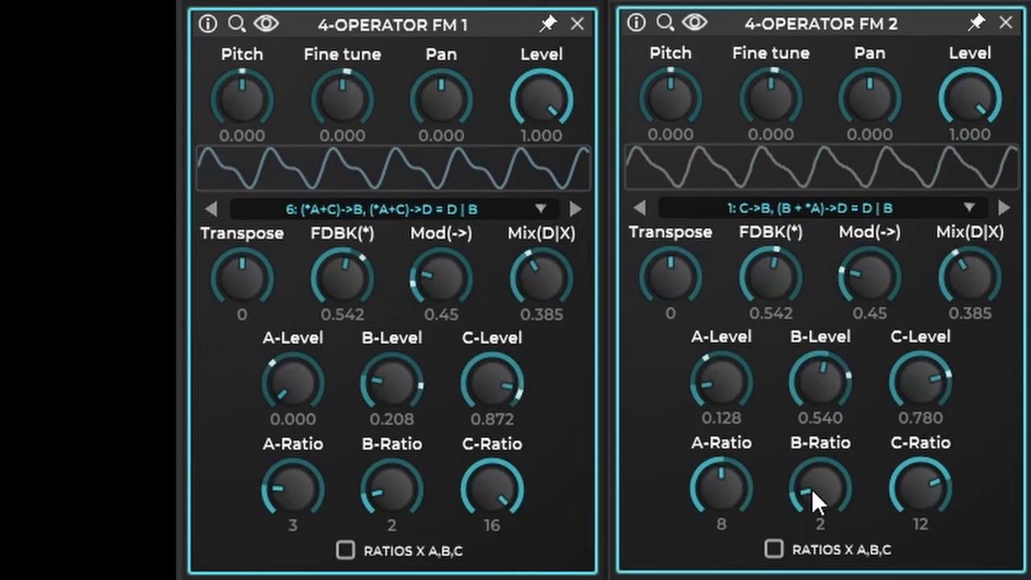
drag(812, 488, 825, 414)
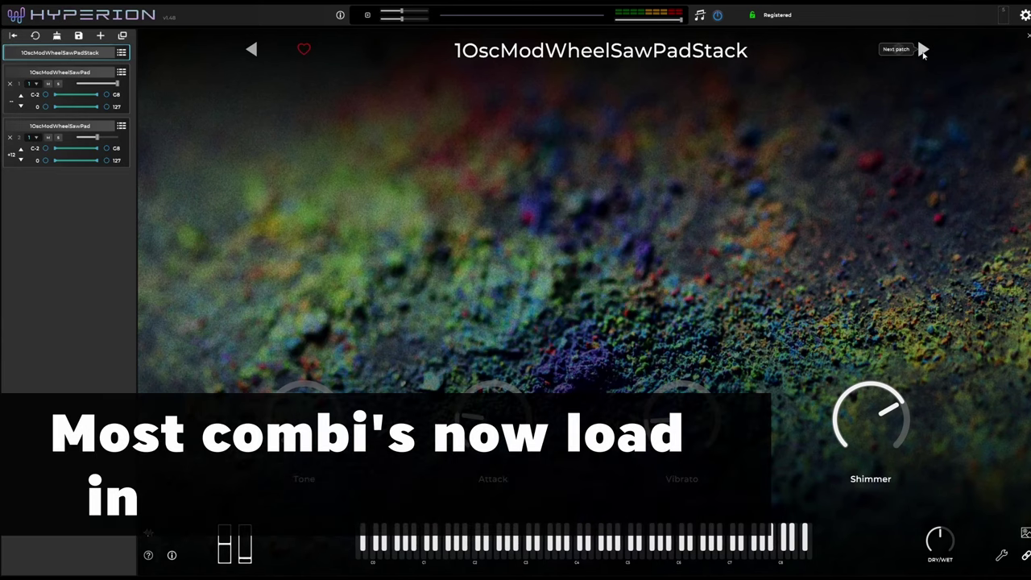
Step forward through several combi presets, including the bendsplit version.
click(924, 49)
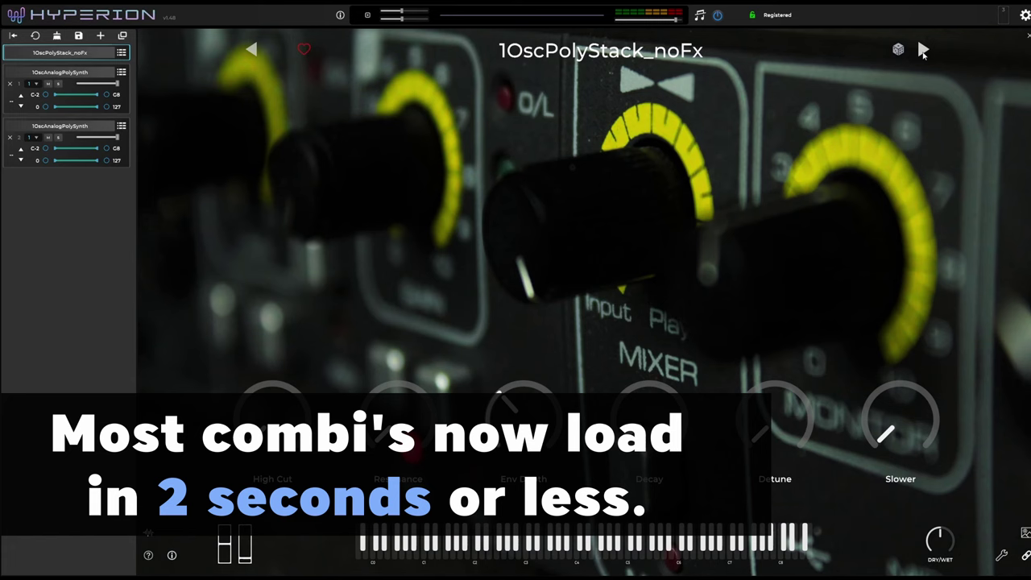
click(923, 50)
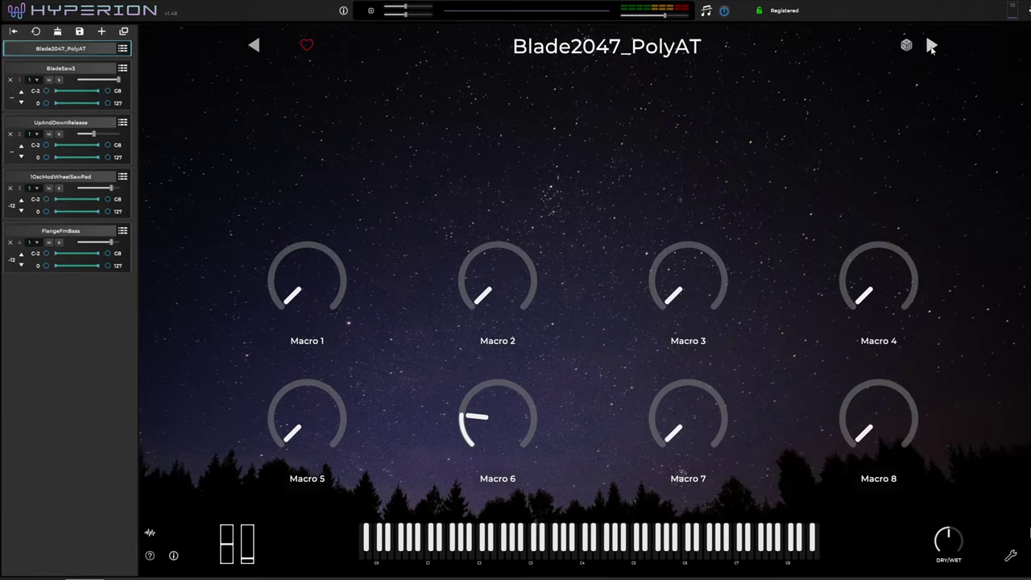
click(931, 45)
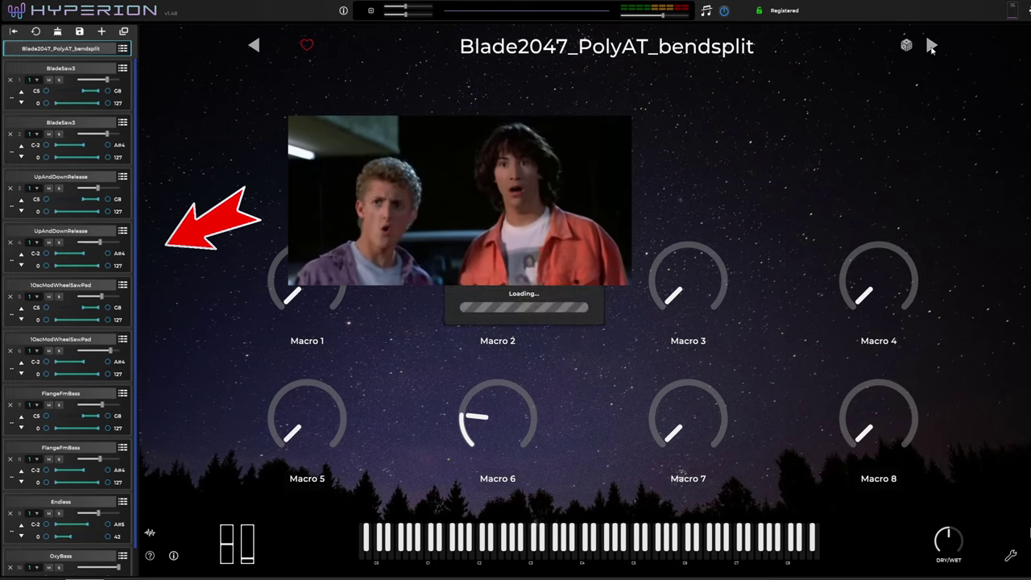
click(931, 45)
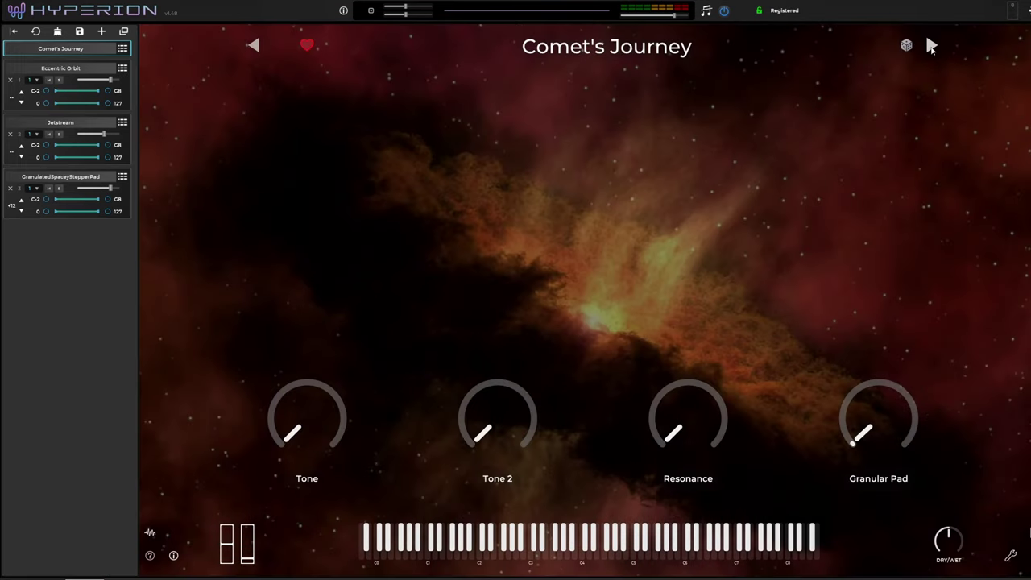
click(932, 46)
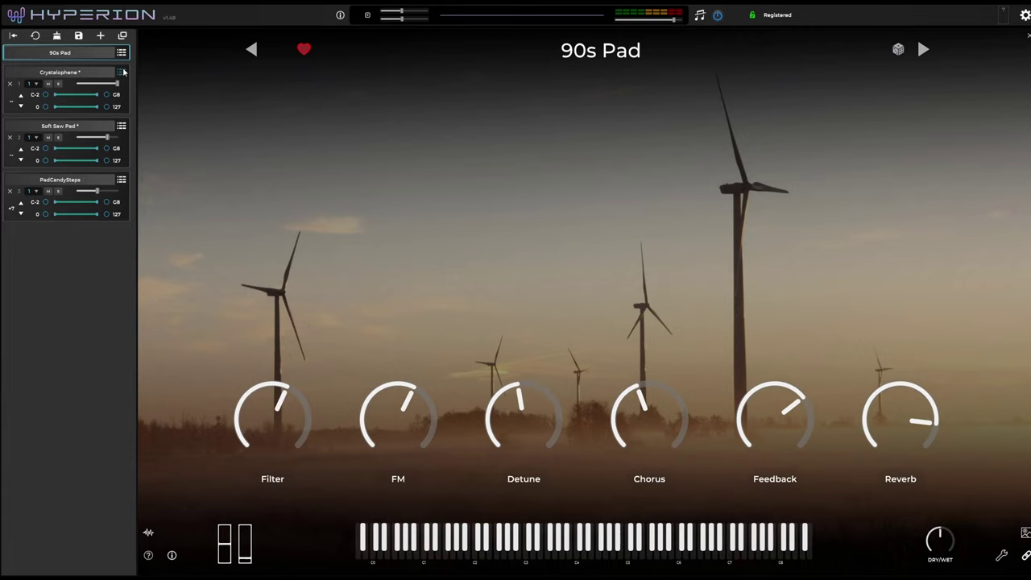
Load AmbientPluck into the first layer and ArpeggiatingWaveseq into the second layer.
click(121, 73)
drag(580, 187, 583, 131)
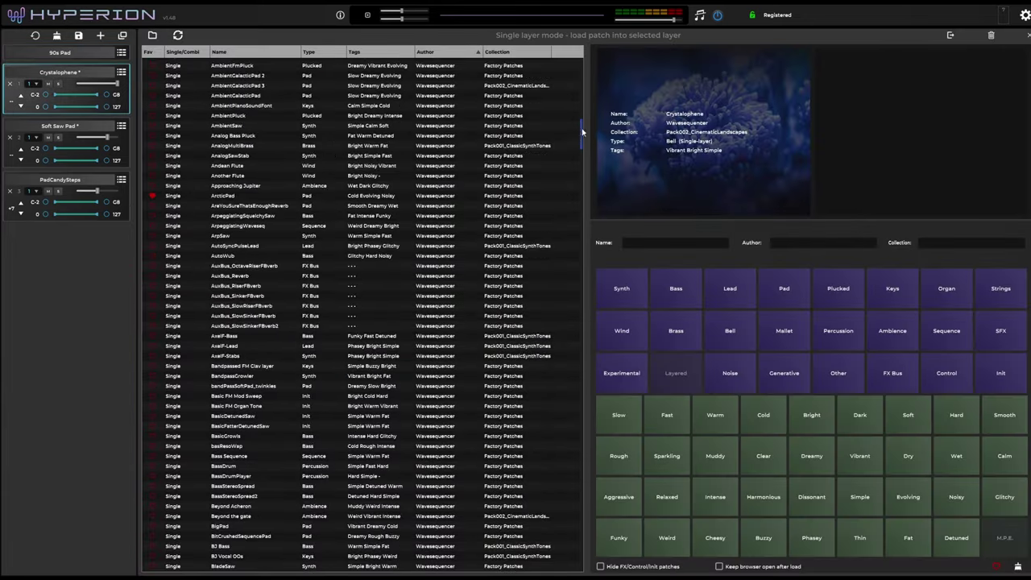
double_click(226, 116)
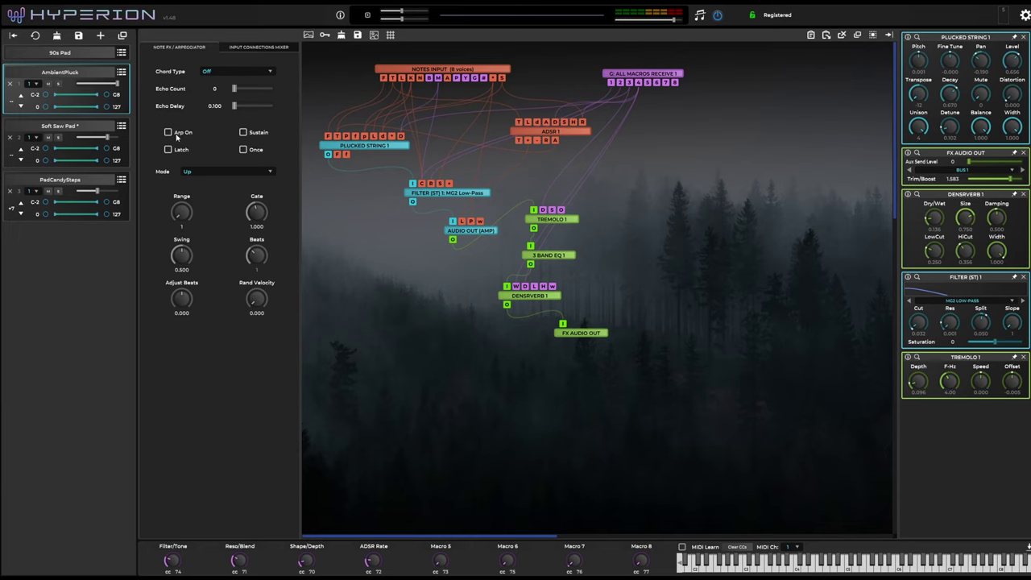
click(121, 127)
double_click(244, 433)
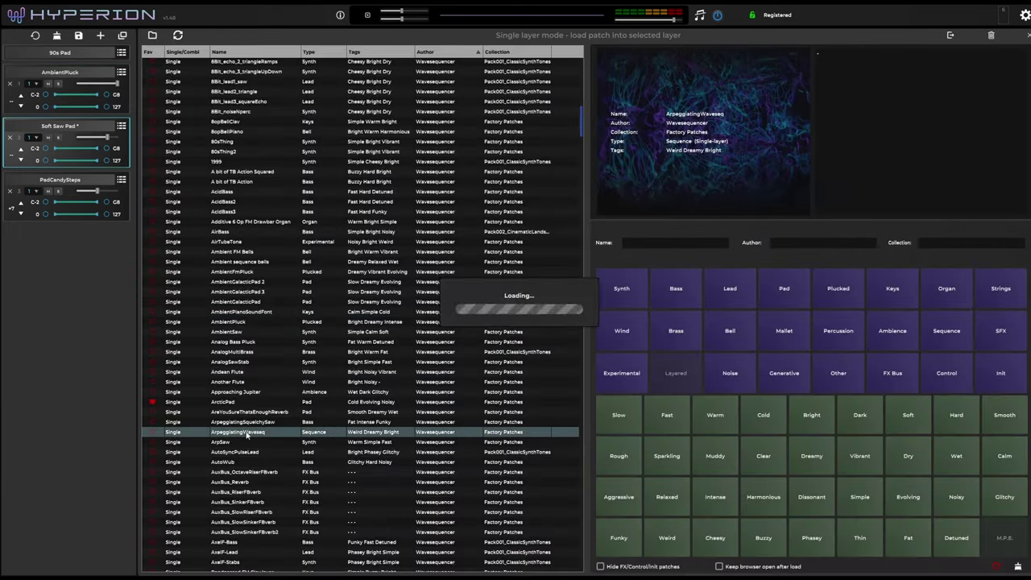
drag(548, 269, 592, 397)
Disconnect Chorus 1 from Echo 1 and move Echo 1 above Reverb 1.
drag(476, 269, 447, 392)
right_click(429, 385)
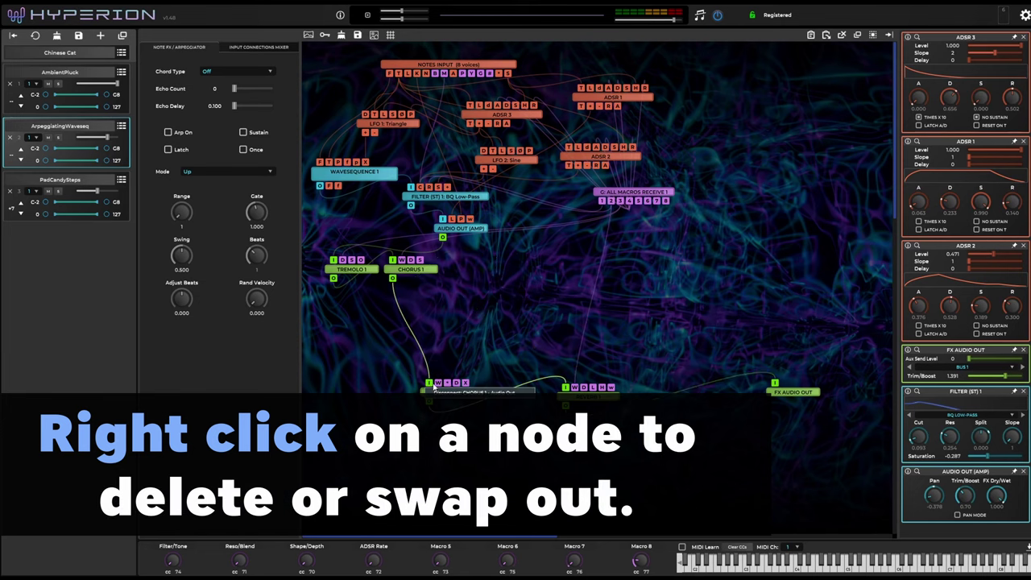
click(435, 392)
drag(447, 391, 514, 292)
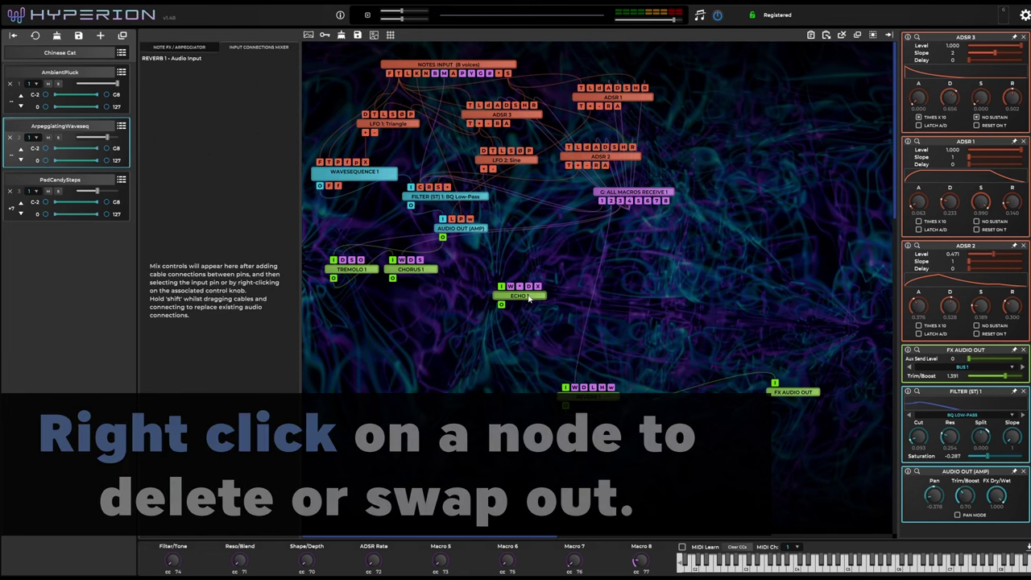
Add Distortion and Tube Resonator nodes and connect Chorus 1's output to Distortion 1's input.
right_click(514, 292)
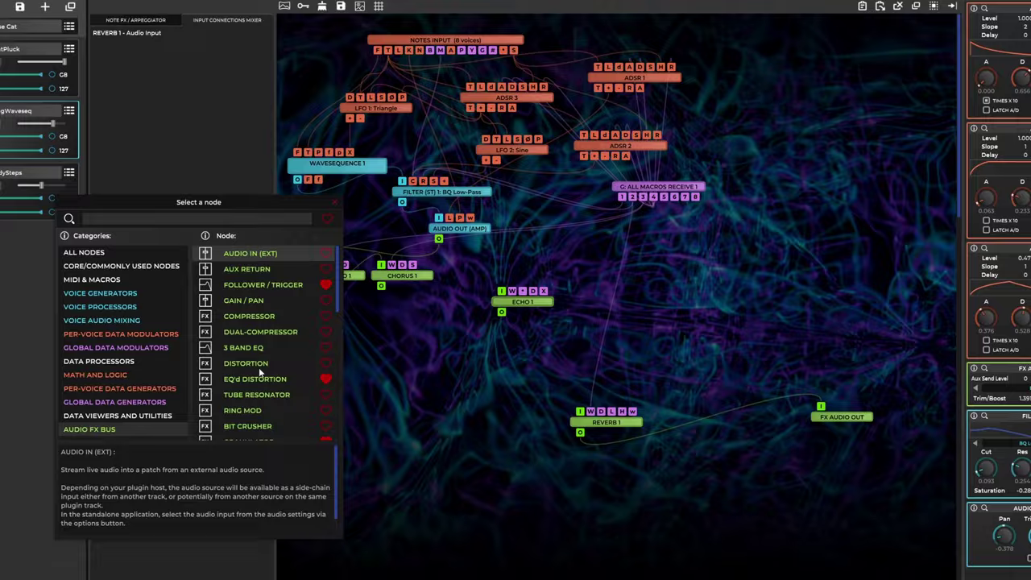
click(260, 370)
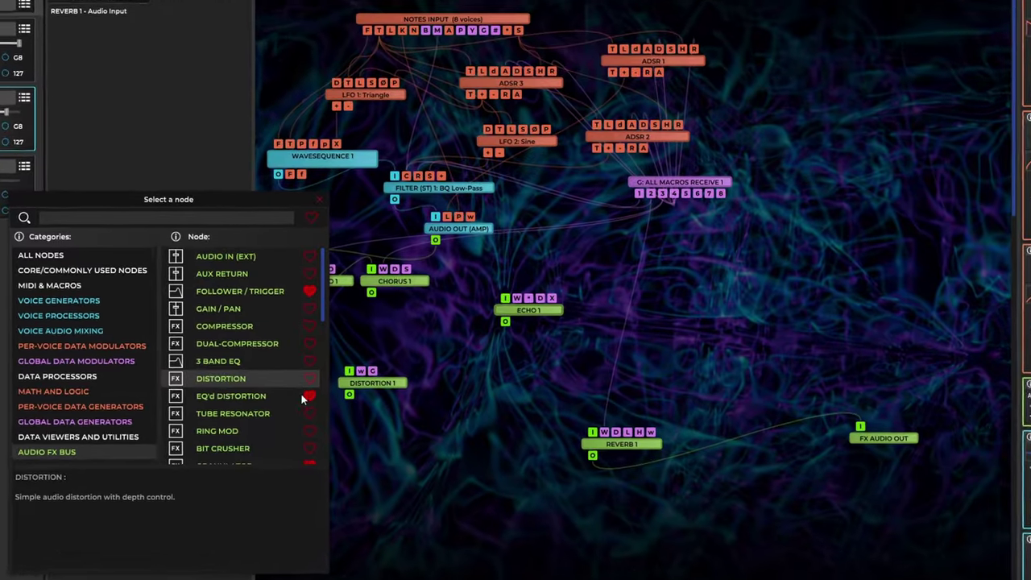
click(256, 395)
click(367, 262)
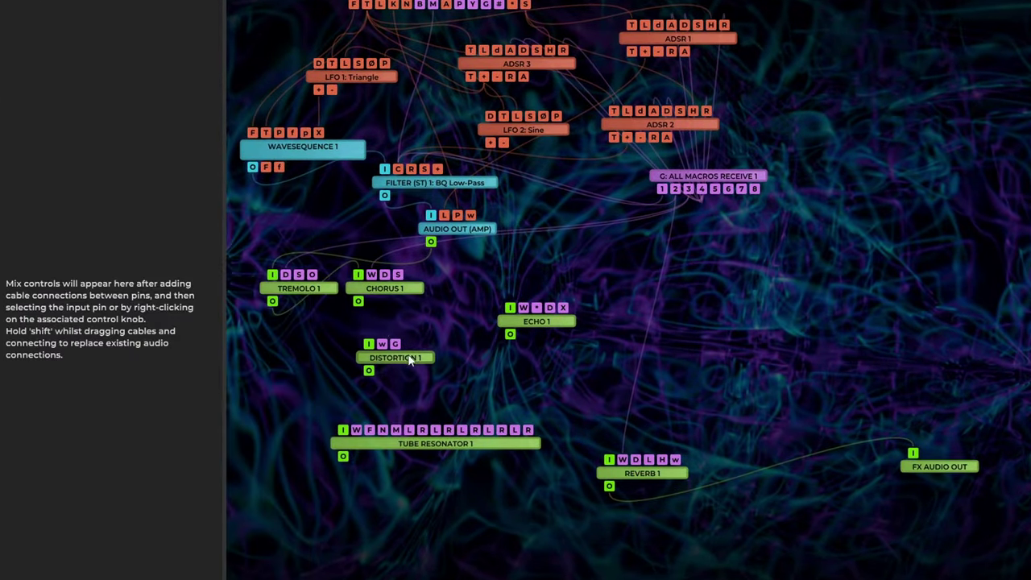
drag(364, 322, 365, 340)
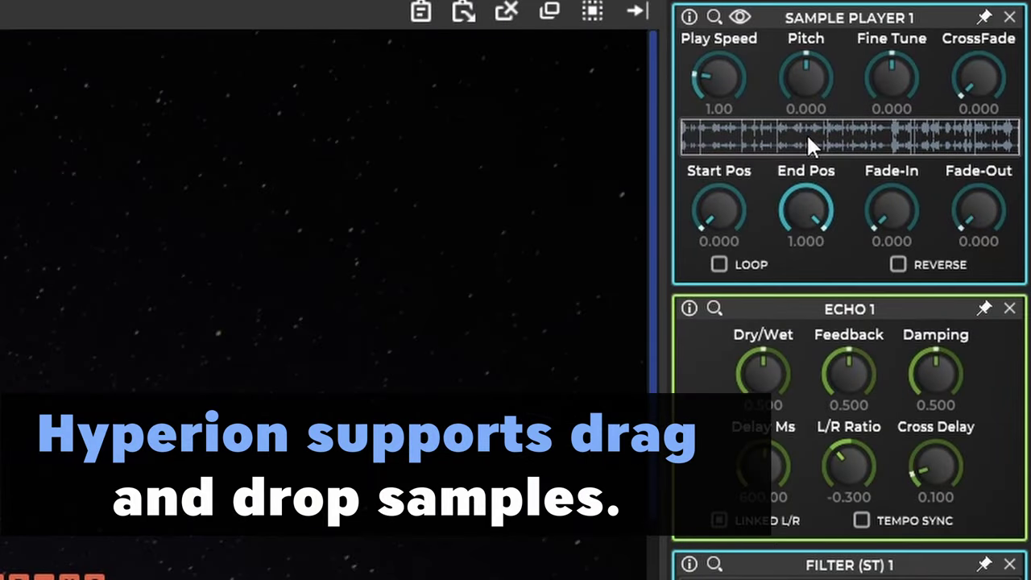
Show Sample Player 1's waveform and trim the sample to start 0.284, end 0.796.
click(741, 18)
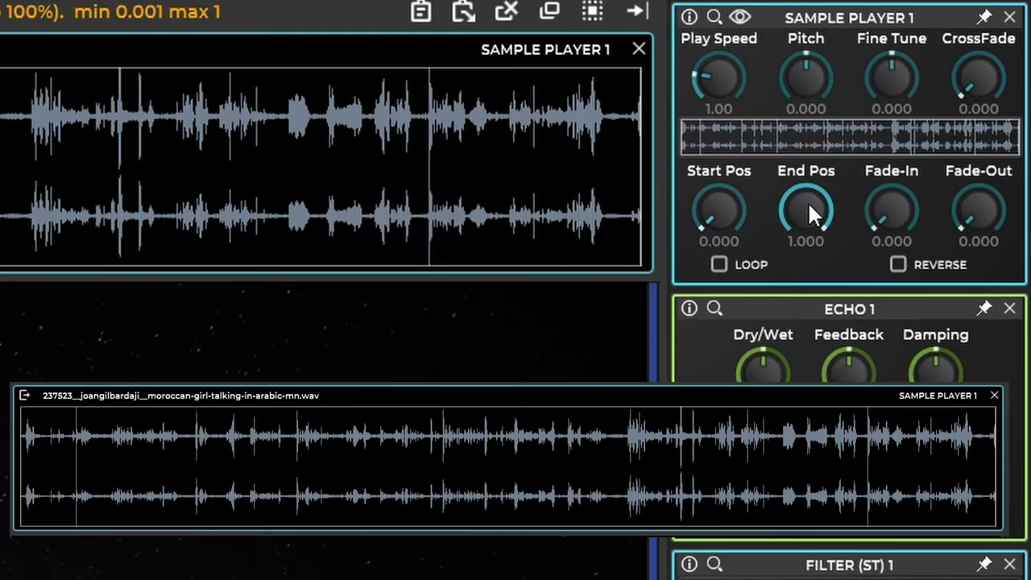
drag(809, 206, 785, 265)
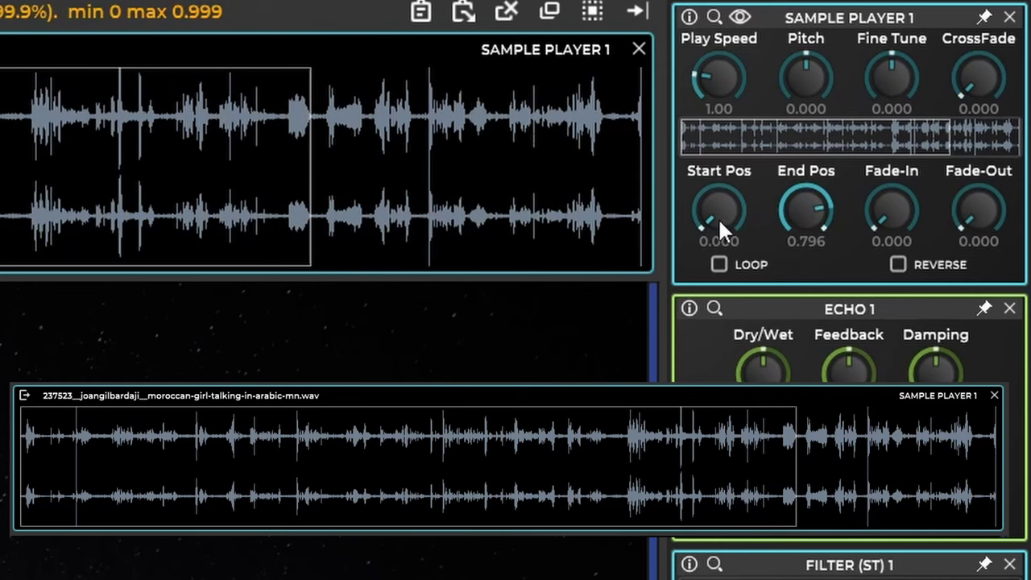
drag(719, 224, 724, 161)
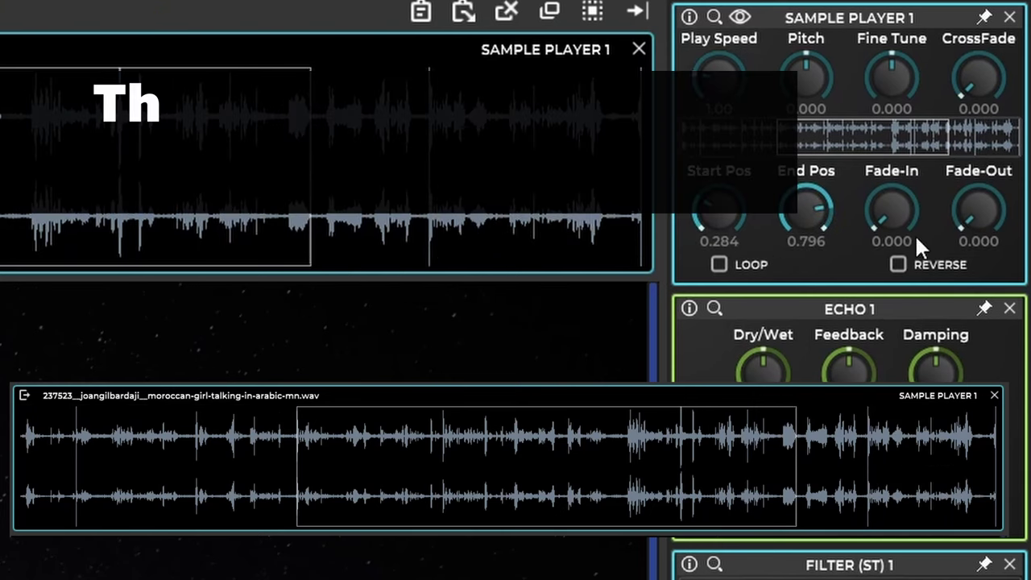
Add a 0.130 fade-in, a fade-out and more crossfade, and raise play speed to about 1.345.
drag(901, 208, 905, 131)
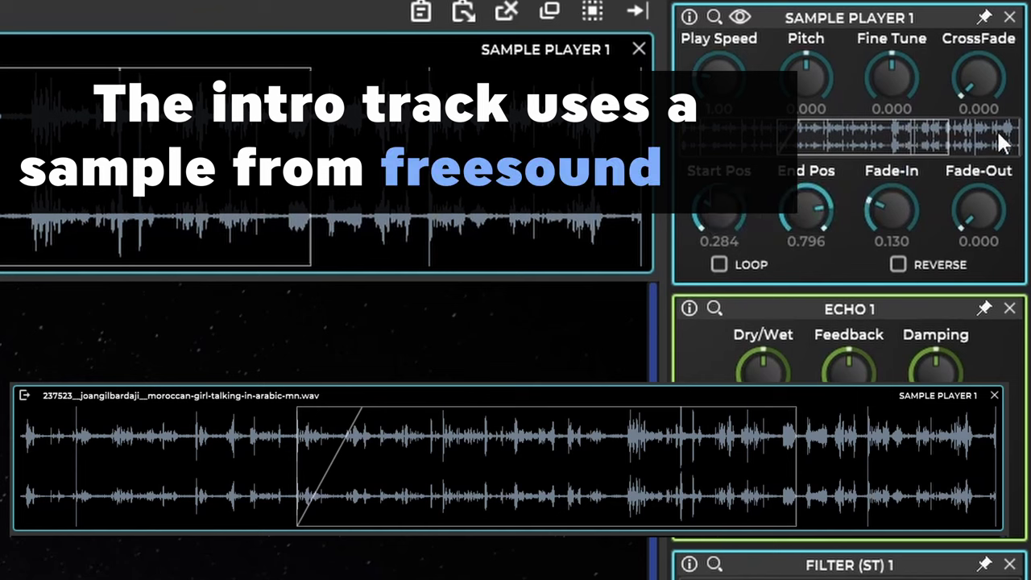
drag(985, 224, 989, 153)
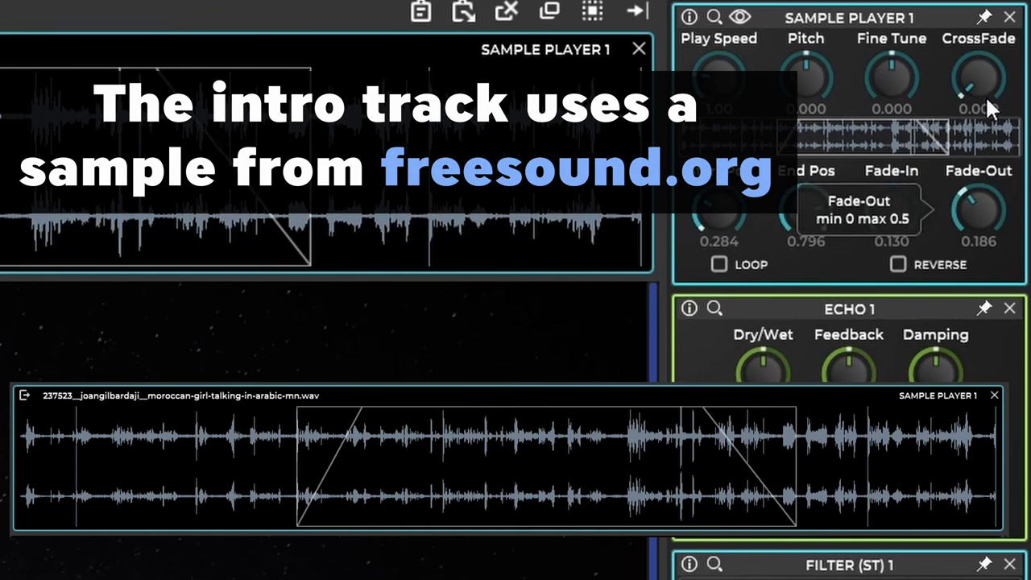
mouse_move(985, 95)
mouse_down()
mouse_move(969, 52)
mouse_move(982, 0)
mouse_up()
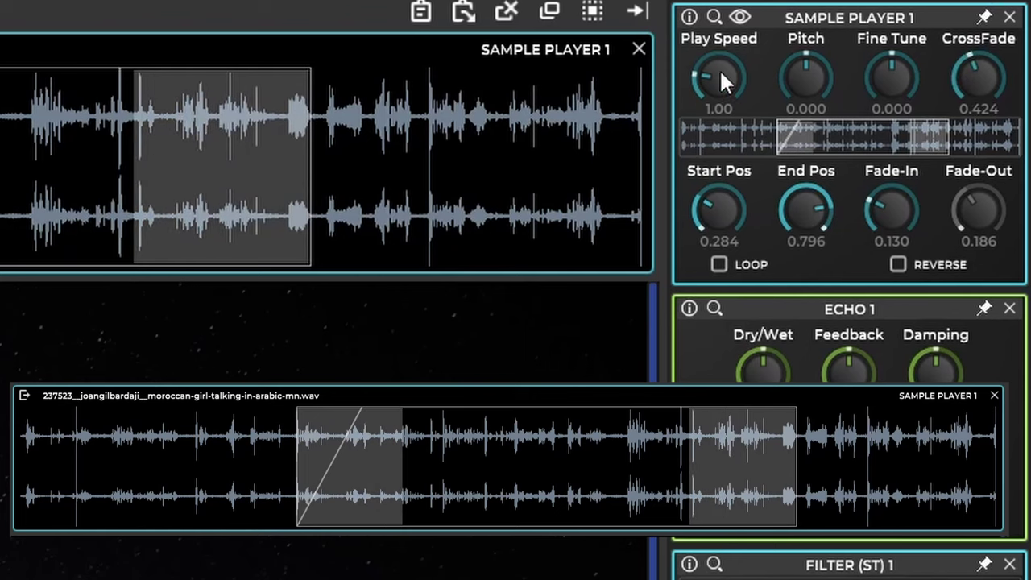
drag(720, 68, 733, 21)
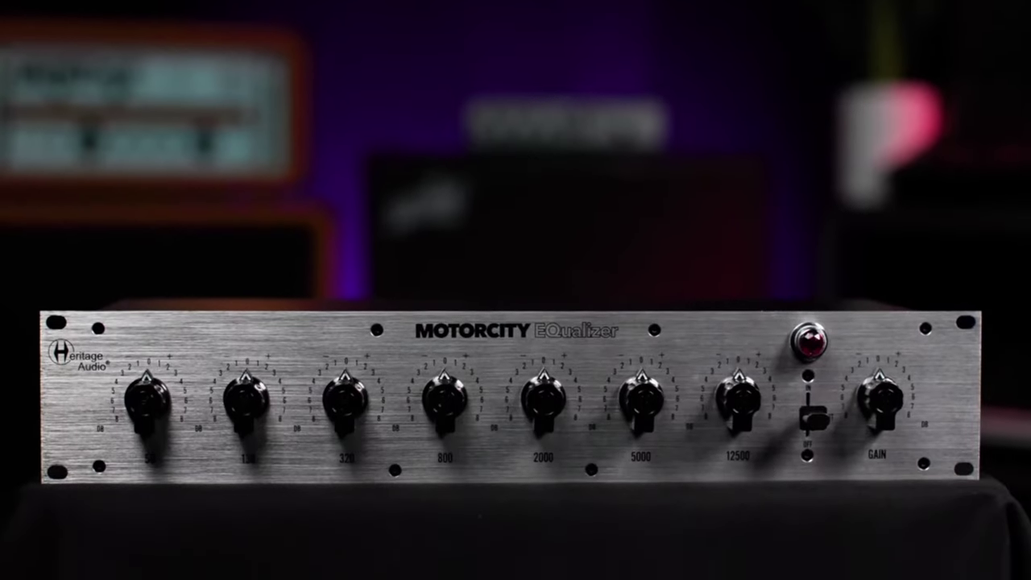